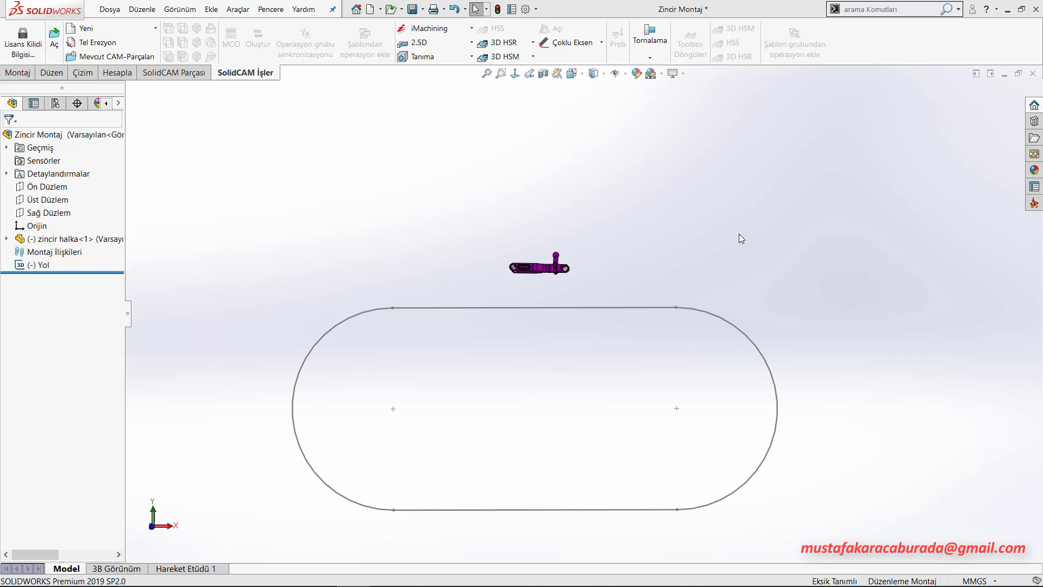
- Tilt and zoom toward the magenta link above the path and show the Montaj commands
{"action": "scroll", "coordinate": [607, 293], "scroll_direction": "down", "scroll_amount": 3}
{"action": "middle_click_drag", "start_coordinate": [621, 231], "coordinate": [600, 291]}
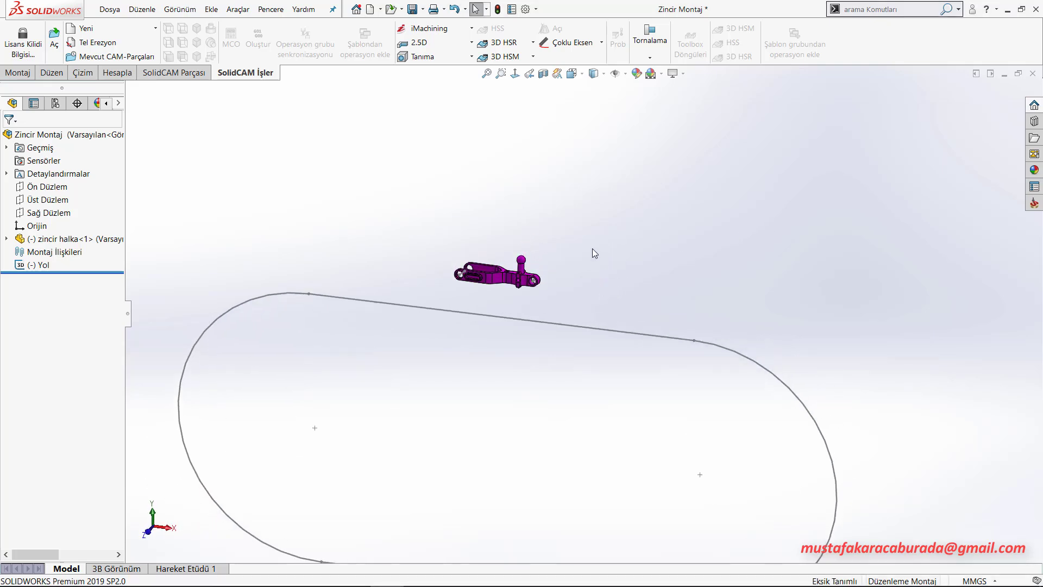
{"action": "scroll", "coordinate": [565, 291], "scroll_direction": "down", "scroll_amount": 2}
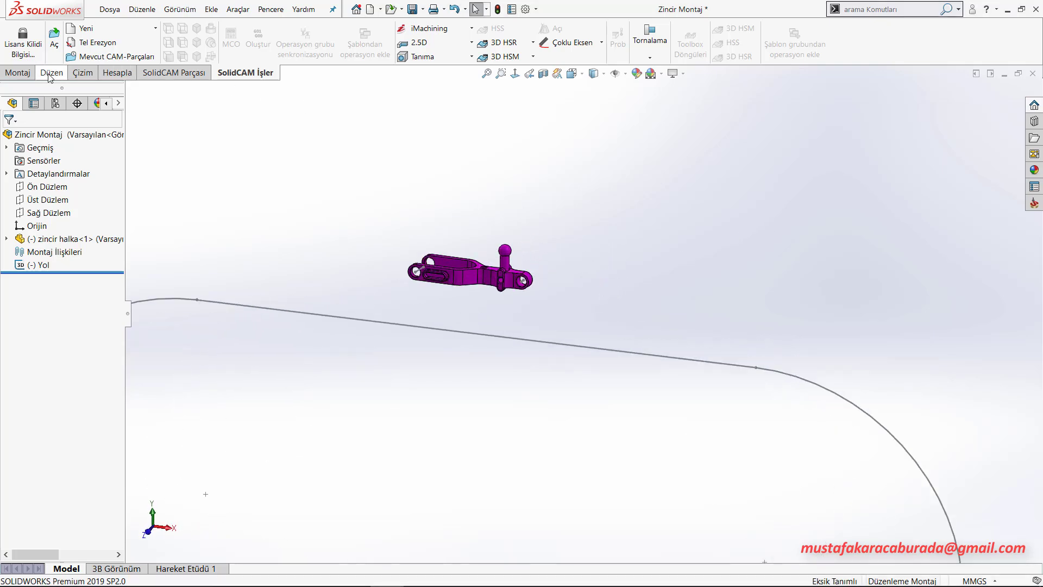
{"action": "left_click", "coordinate": [24, 79]}
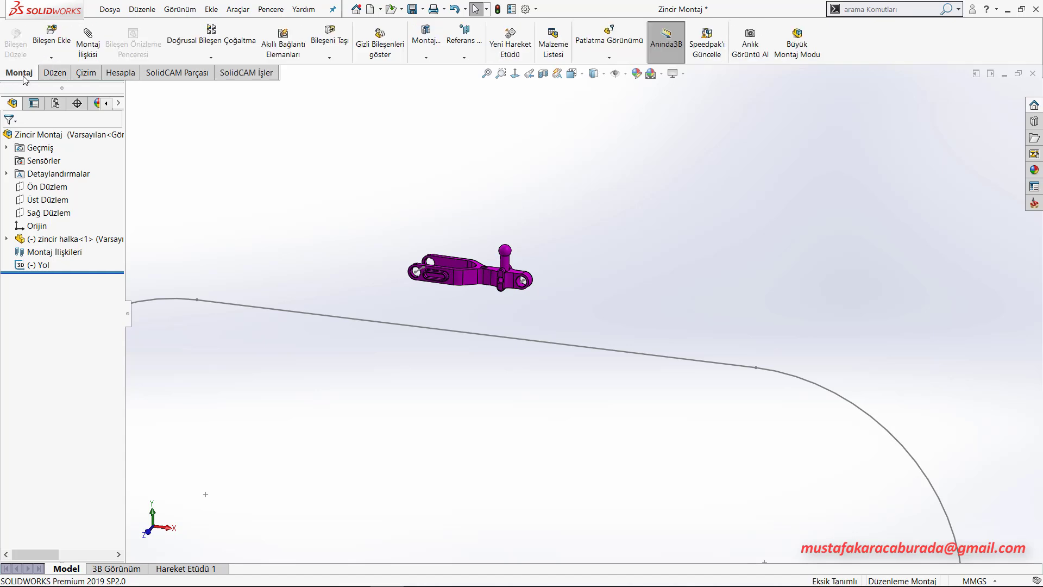
- Start a Path Mate from Advanced Mates with the link's point Nokta2 as component vertex
{"action": "left_click", "coordinate": [99, 48]}
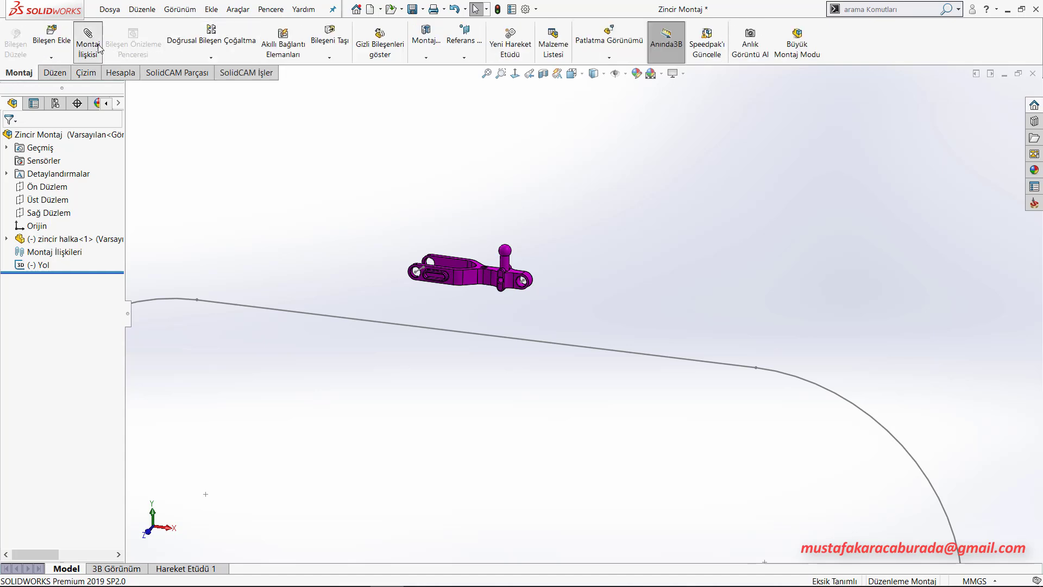
{"action": "scroll", "coordinate": [85, 442], "scroll_direction": "down", "scroll_amount": 3}
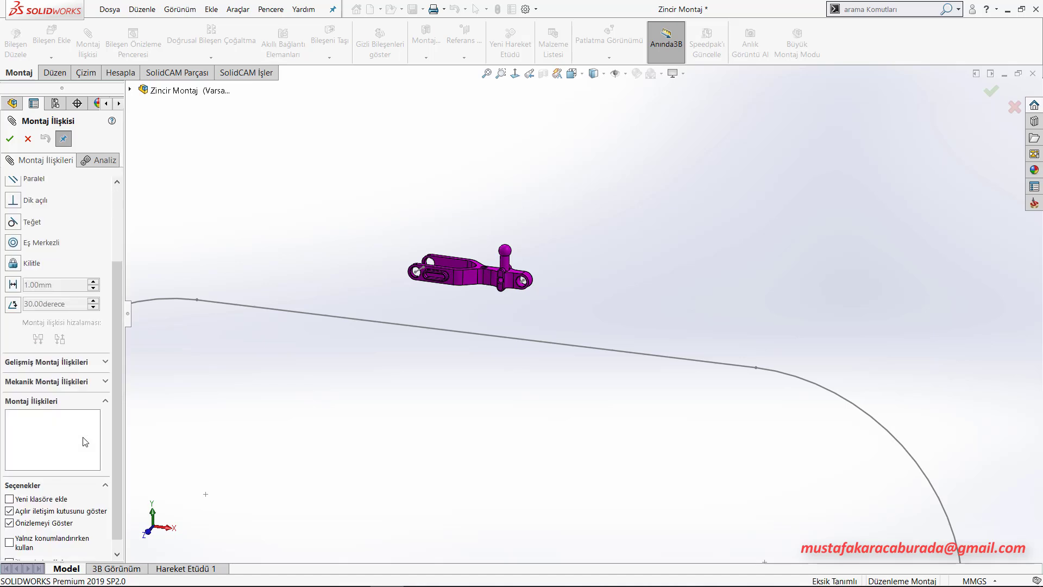
{"action": "left_click", "coordinate": [90, 362]}
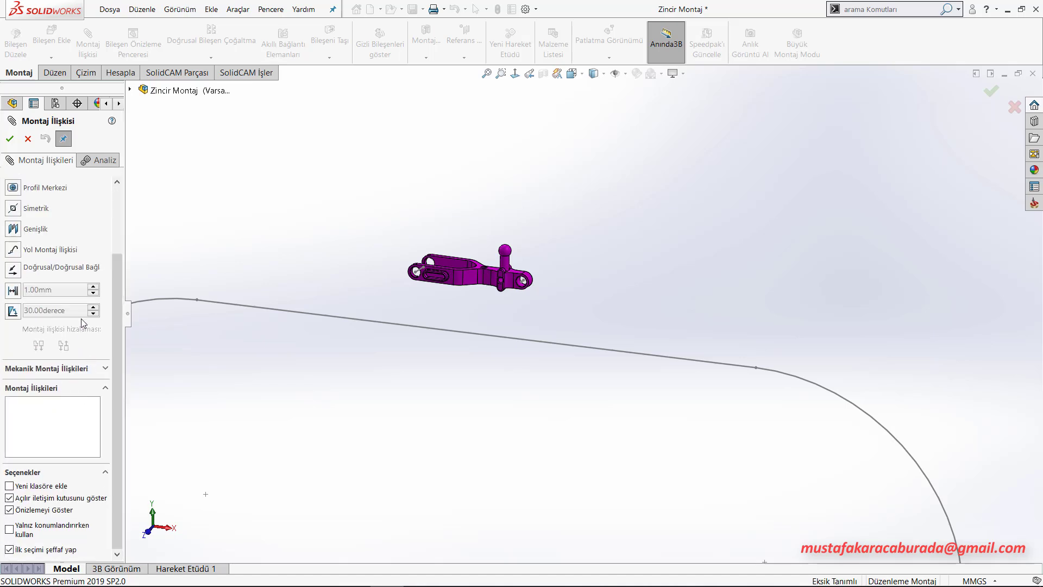
{"action": "left_click", "coordinate": [13, 250]}
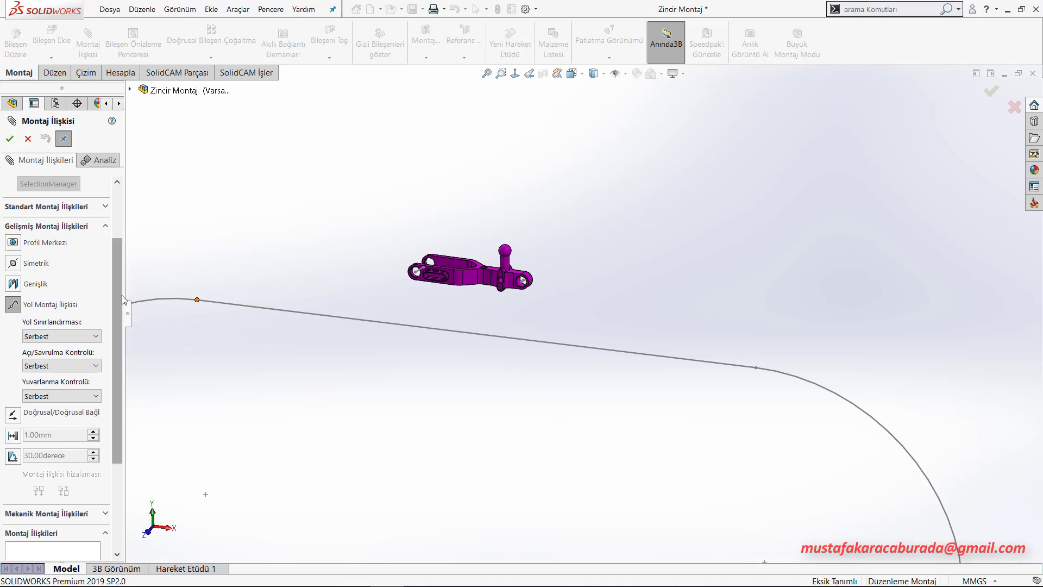
{"action": "scroll", "coordinate": [117, 298], "scroll_direction": "up", "scroll_amount": 3}
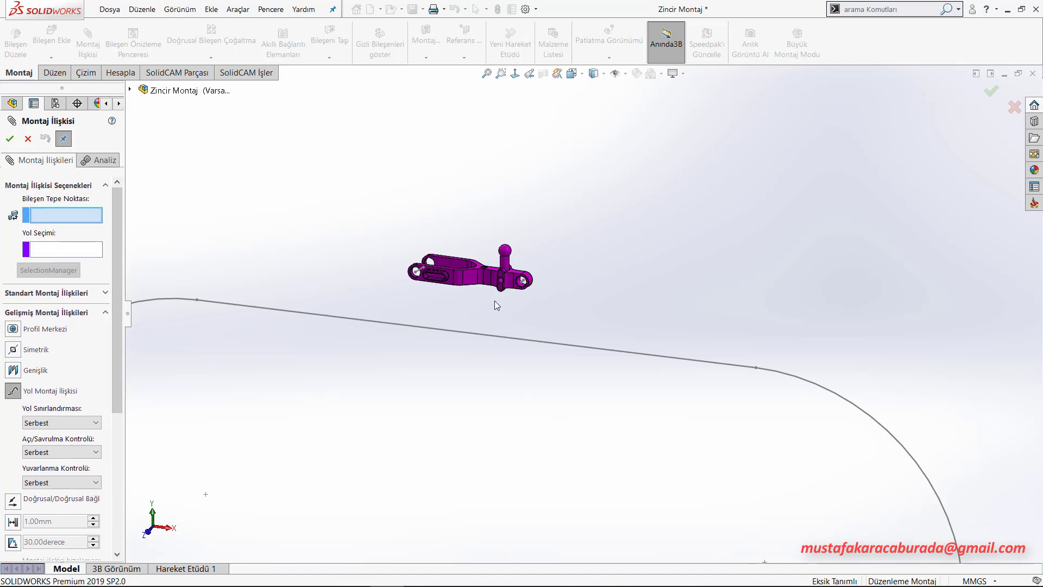
{"action": "scroll", "coordinate": [495, 301], "scroll_direction": "down", "scroll_amount": 5}
{"action": "middle_click_drag", "start_coordinate": [591, 277], "coordinate": [575, 417]}
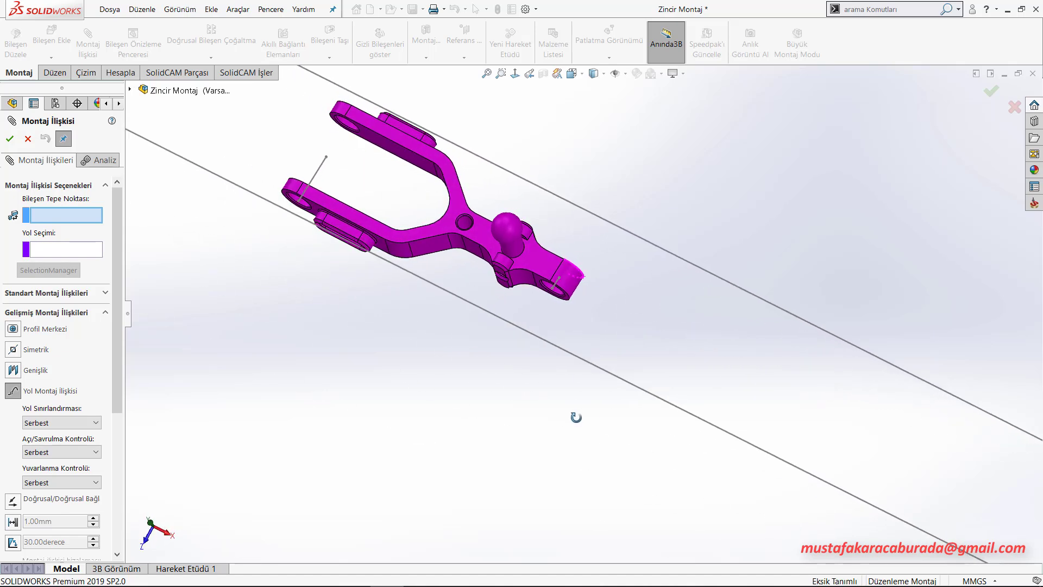
{"action": "left_click", "coordinate": [560, 277]}
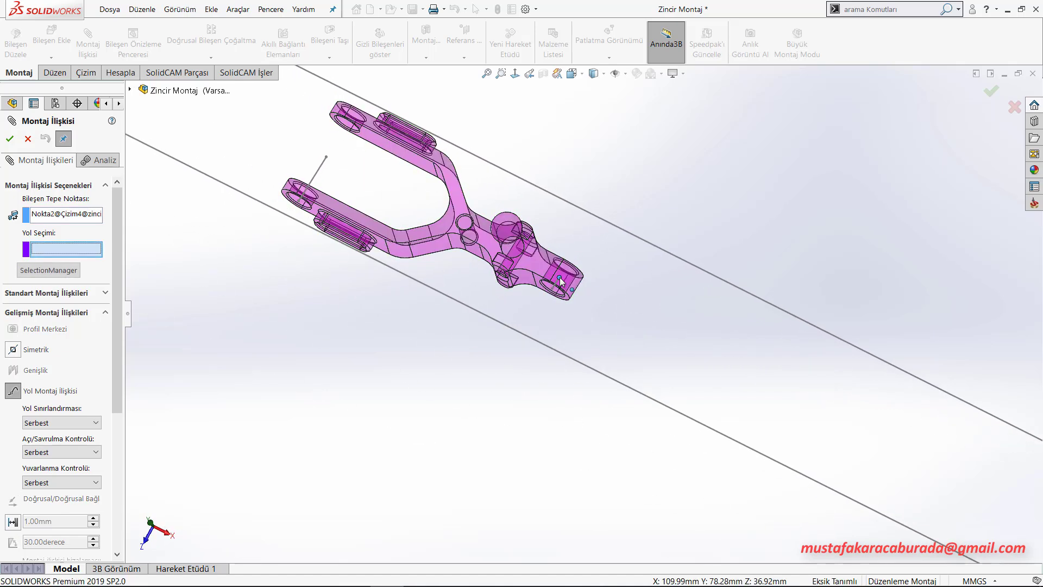
- Select the closed stadium loop as the path via SelectionManager and confirm YolMontajİlişkisi1
{"action": "left_click", "coordinate": [51, 273]}
{"action": "left_click", "coordinate": [655, 248]}
{"action": "scroll", "coordinate": [682, 278], "scroll_direction": "up", "scroll_amount": 2}
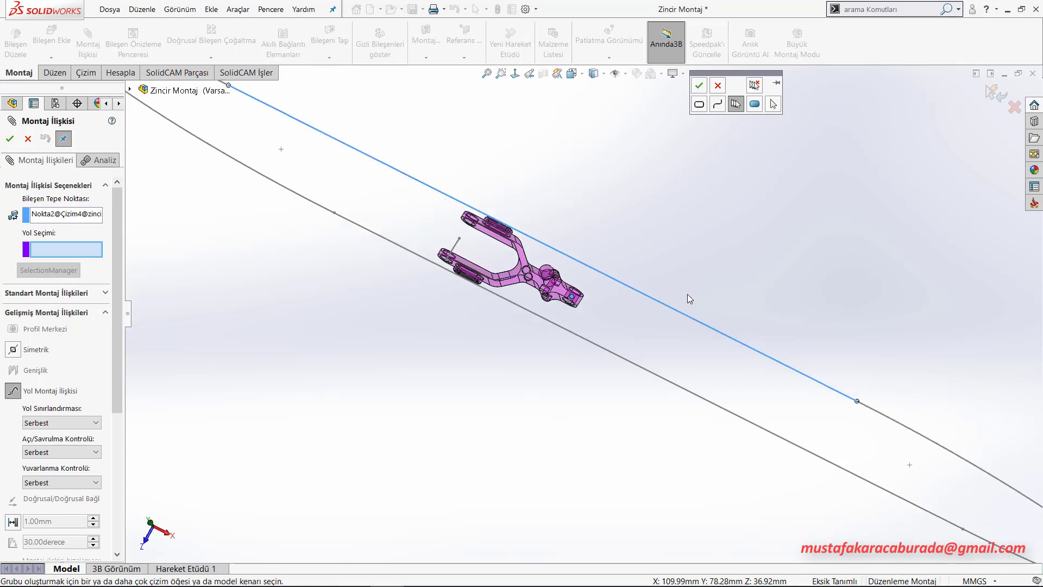
{"action": "scroll", "coordinate": [760, 337], "scroll_direction": "up", "scroll_amount": 1}
{"action": "left_click", "coordinate": [833, 400]}
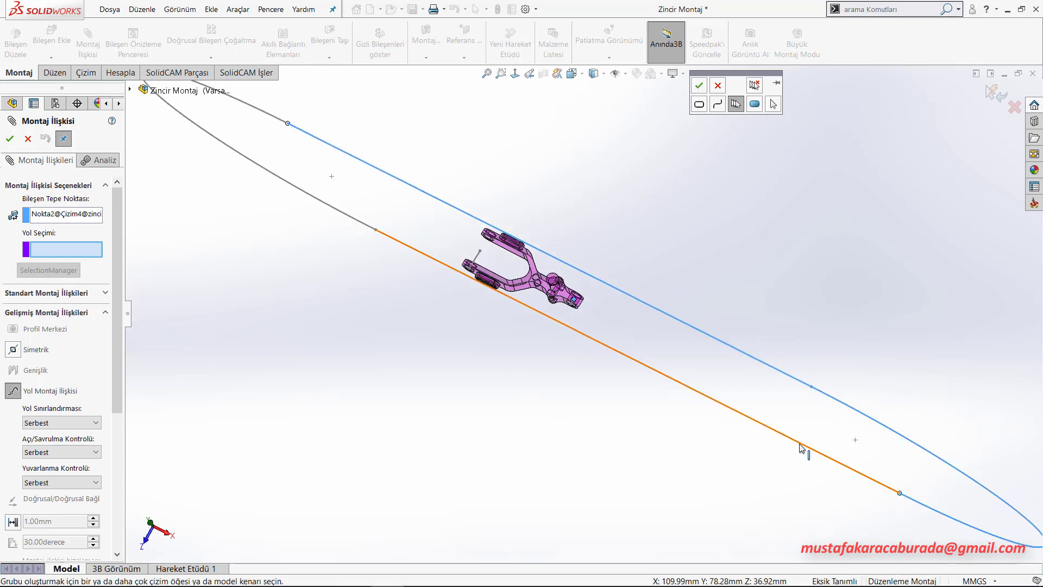
{"action": "left_click", "coordinate": [799, 447]}
{"action": "scroll", "coordinate": [544, 326], "scroll_direction": "up", "scroll_amount": 2}
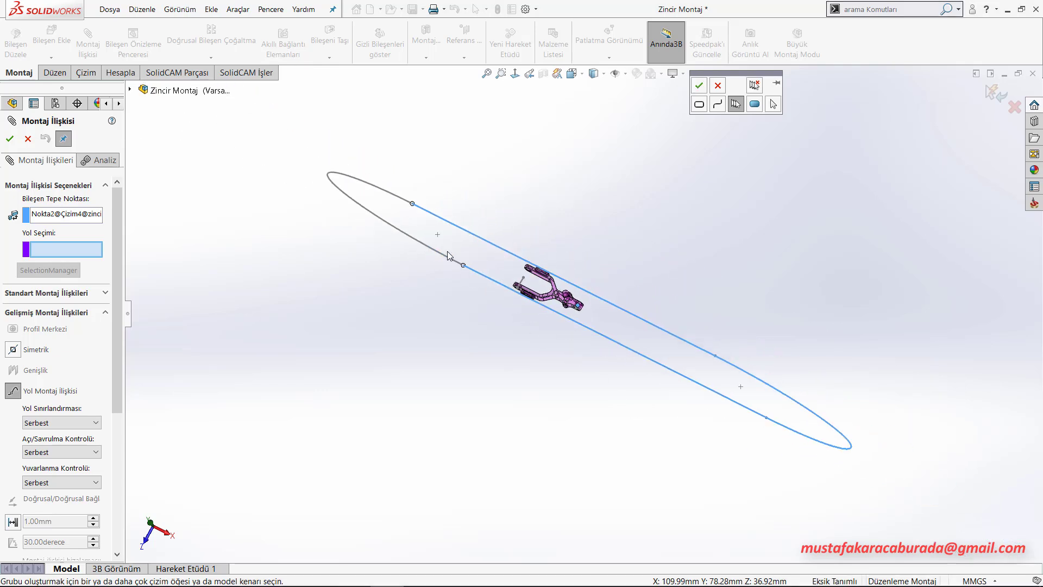
{"action": "right_click", "coordinate": [398, 196]}
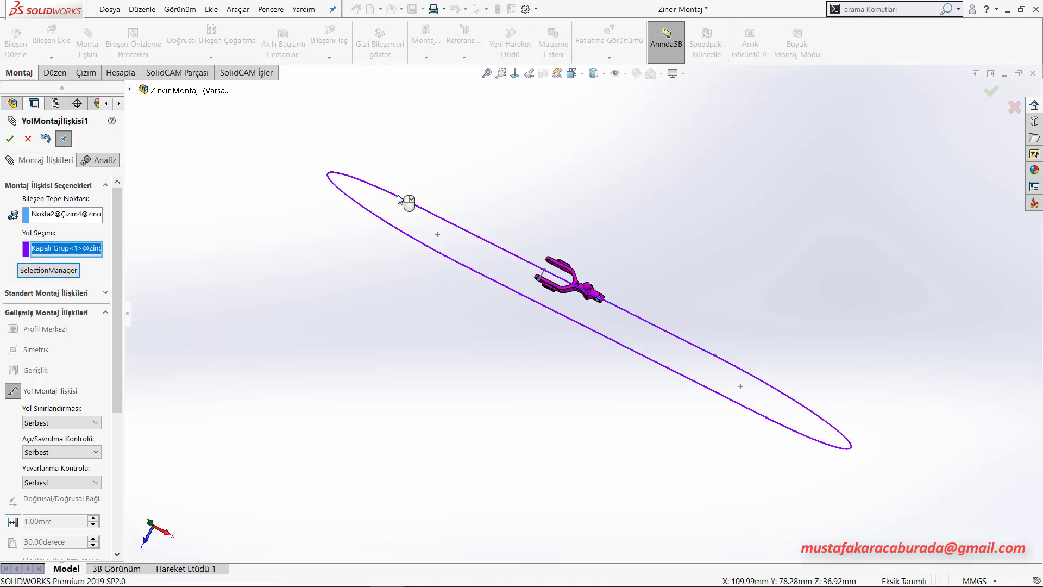
{"action": "left_click", "coordinate": [10, 139]}
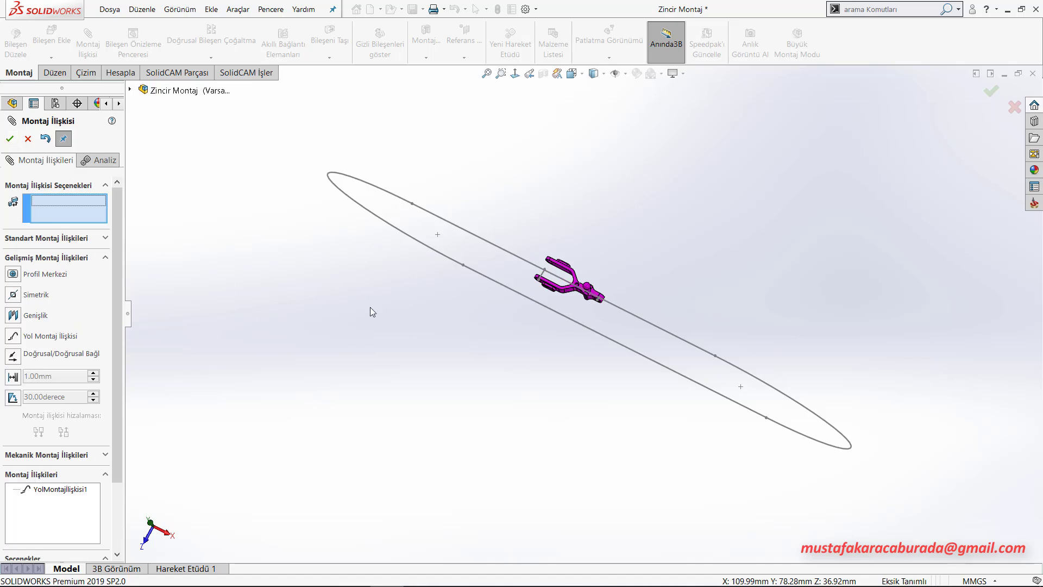
- Slide the magenta link along the path loop
{"action": "scroll", "coordinate": [533, 278], "scroll_direction": "down", "scroll_amount": 3}
{"action": "scroll", "coordinate": [683, 329], "scroll_direction": "up", "scroll_amount": 3}
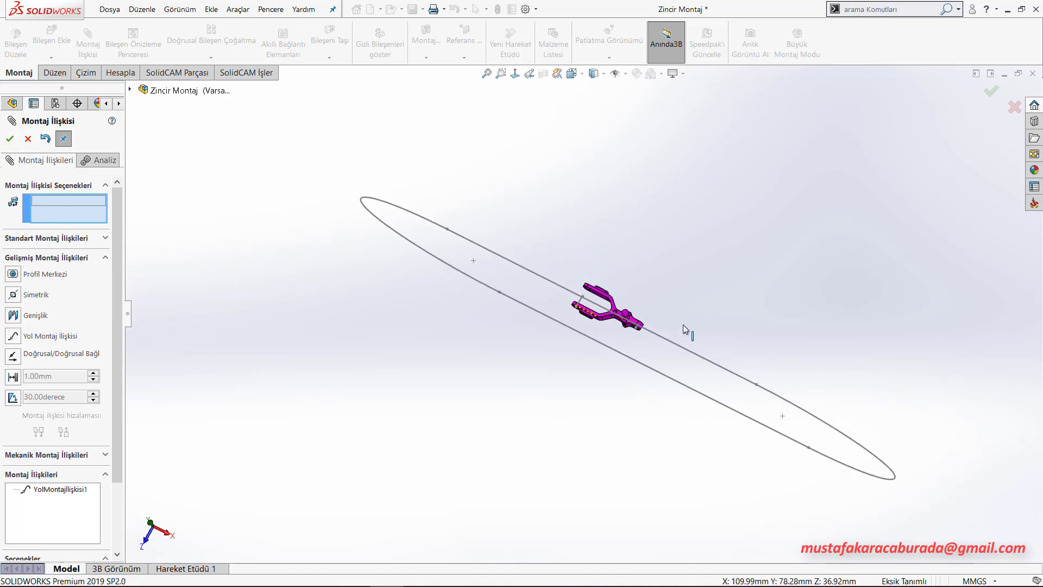
{"action": "scroll", "coordinate": [633, 325], "scroll_direction": "down", "scroll_amount": 2}
{"action": "scroll", "coordinate": [630, 324], "scroll_direction": "down", "scroll_amount": 1}
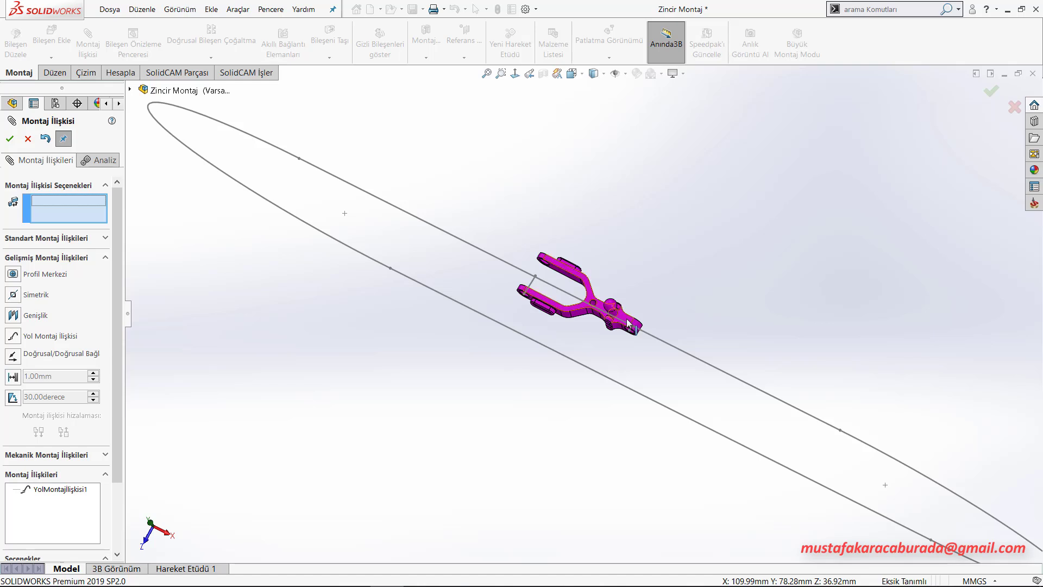
{"action": "mouse_move", "coordinate": [629, 324]}
{"action": "left_mouse_down"}
{"action": "mouse_move", "coordinate": [661, 370]}
{"action": "mouse_move", "coordinate": [660, 335]}
{"action": "left_mouse_up"}
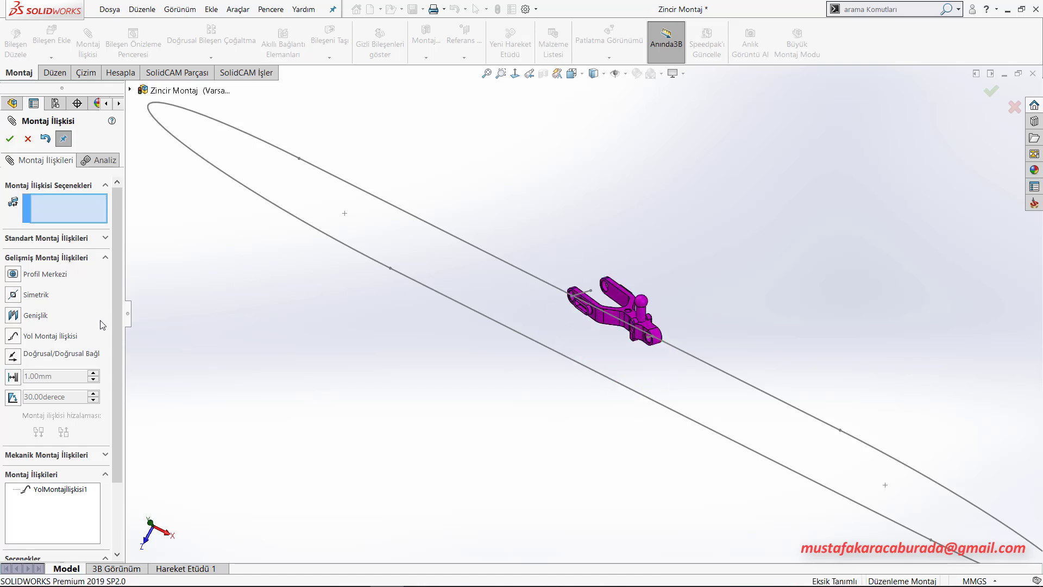
- Start another Path Mate with the link's point Nokta17 as component vertex
{"action": "left_click", "coordinate": [14, 340]}
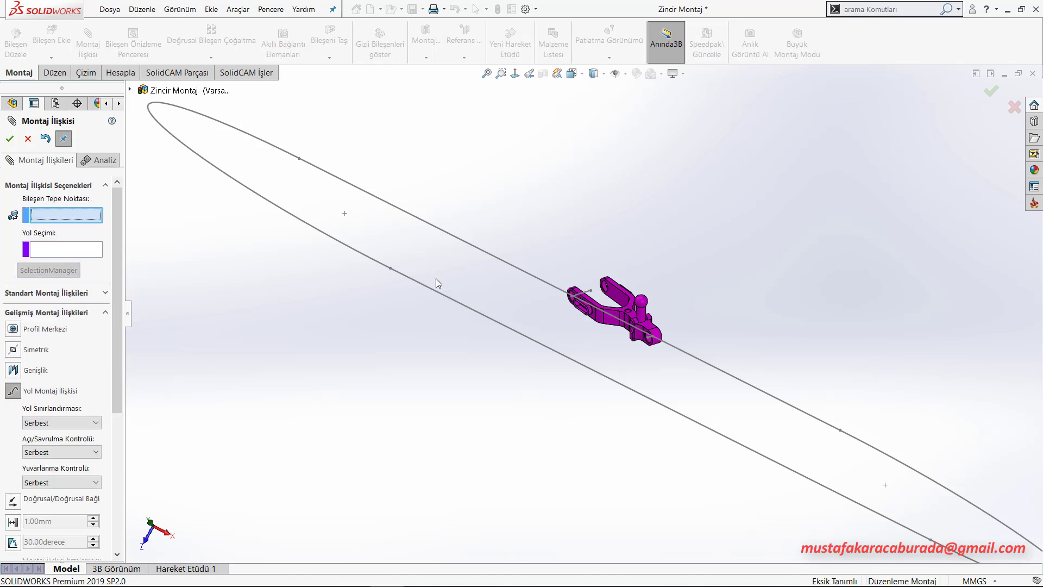
{"action": "scroll", "coordinate": [538, 296], "scroll_direction": "down", "scroll_amount": 3}
{"action": "scroll", "coordinate": [584, 288], "scroll_direction": "down", "scroll_amount": 3}
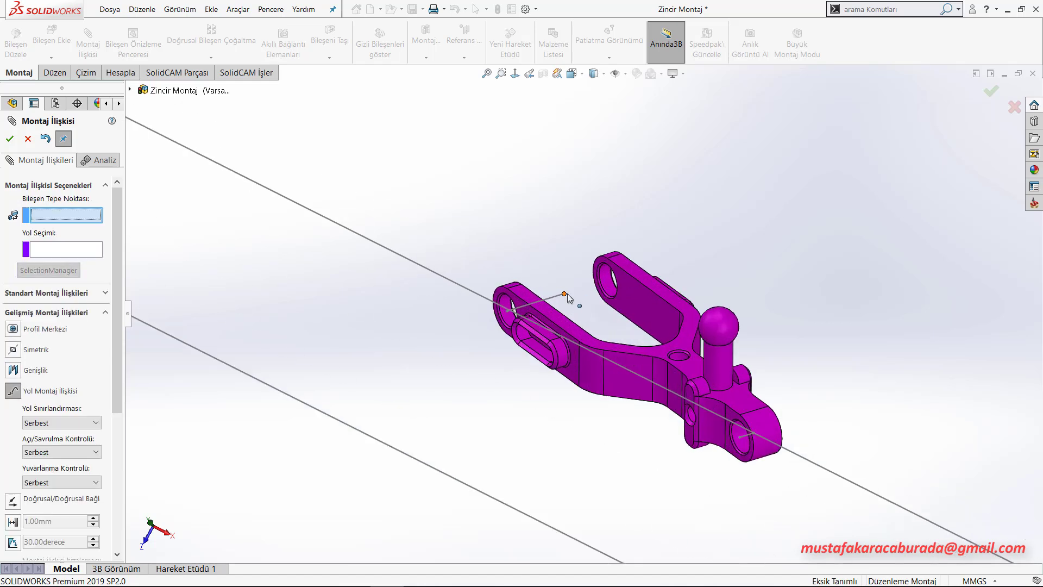
{"action": "left_click", "coordinate": [565, 293]}
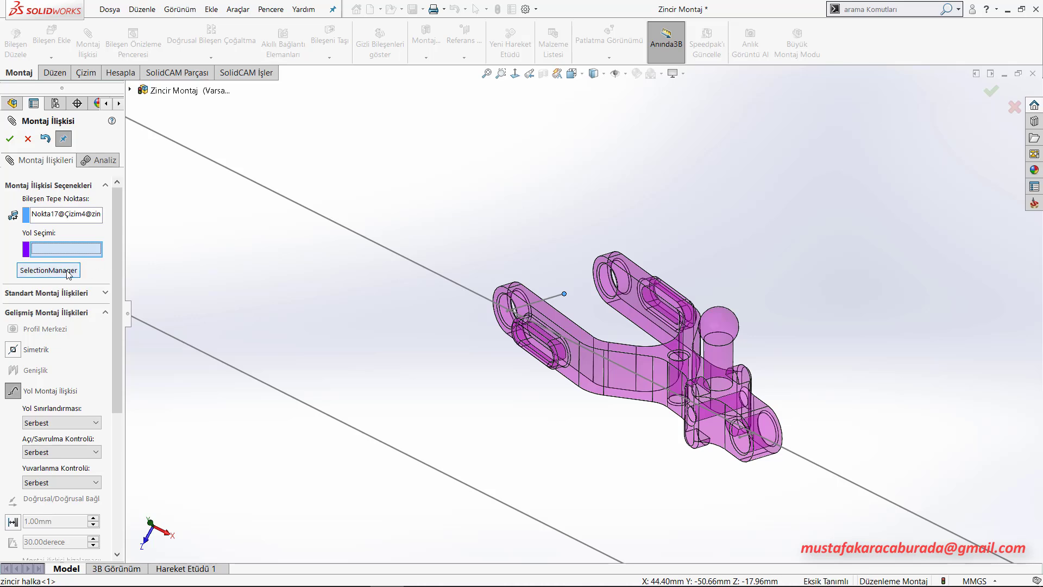
- Select the closed loop as the path and confirm YolMontajİlişkisi2
{"action": "left_click", "coordinate": [69, 274]}
{"action": "scroll", "coordinate": [450, 348], "scroll_direction": "up", "scroll_amount": 5}
{"action": "scroll", "coordinate": [450, 348], "scroll_direction": "up", "scroll_amount": 2}
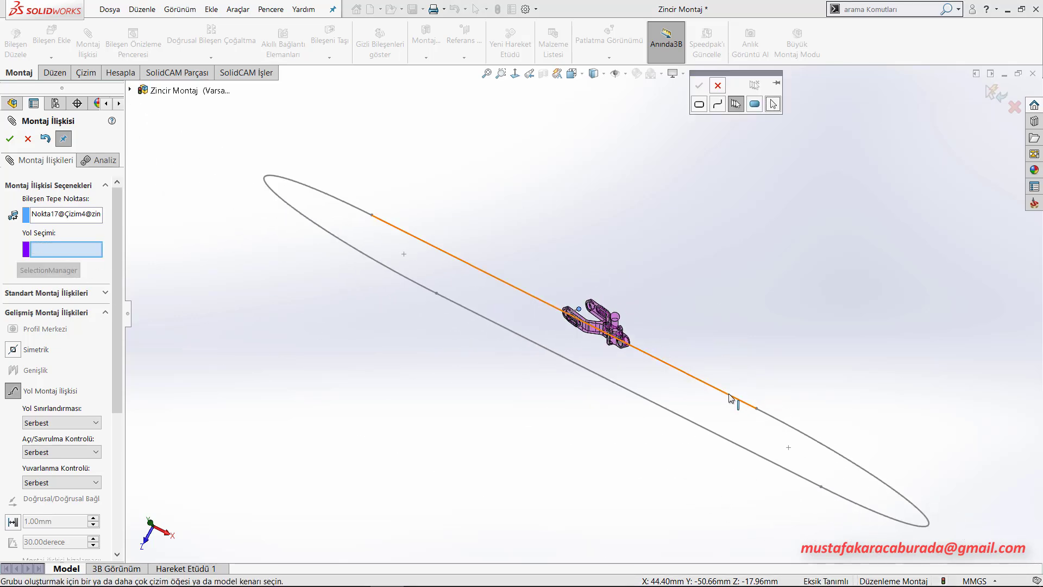
{"action": "left_click", "coordinate": [730, 398]}
{"action": "left_click", "coordinate": [779, 423]}
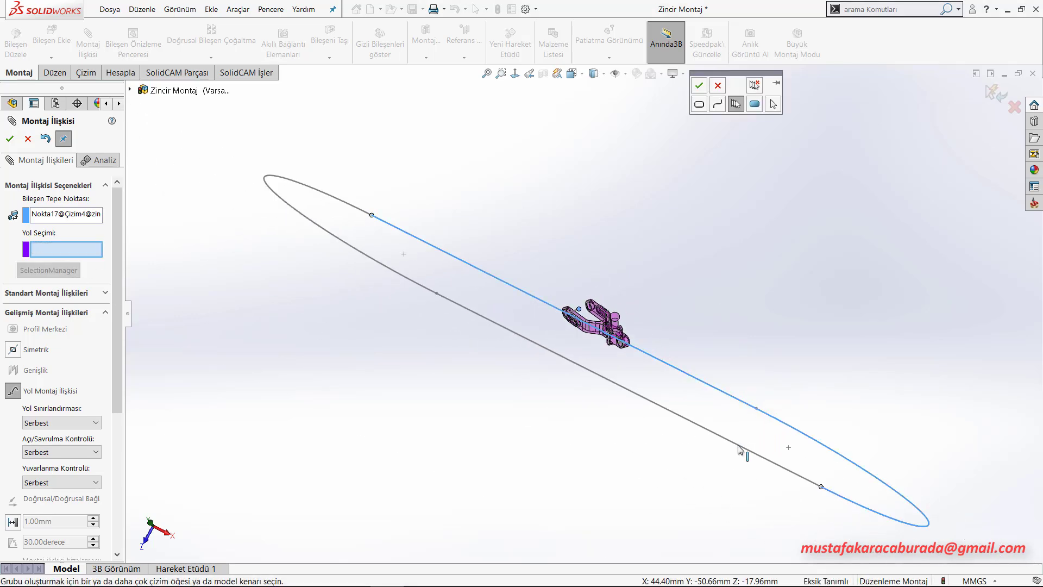
{"action": "right_click", "coordinate": [352, 208]}
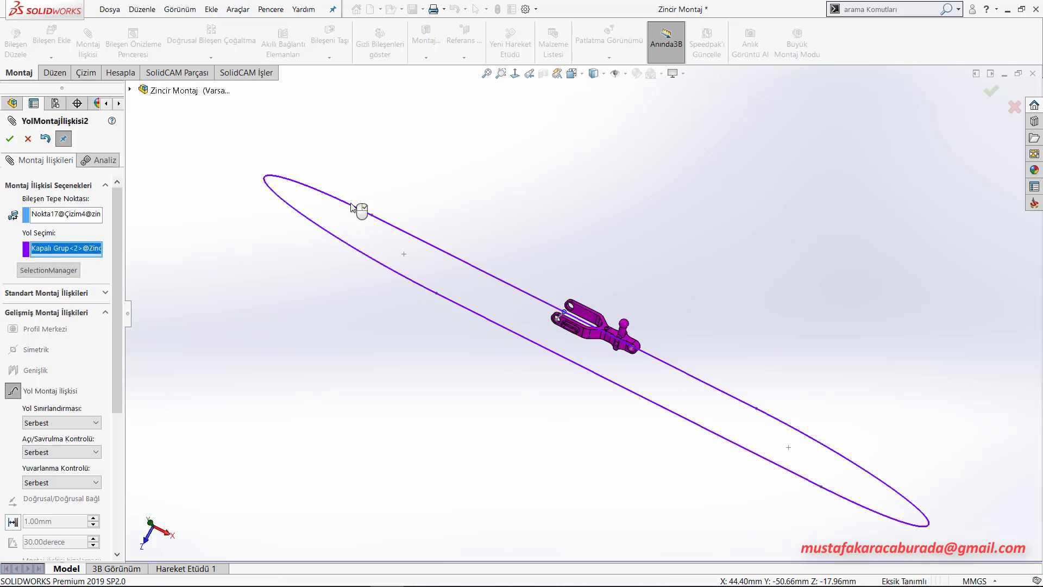
{"action": "left_click", "coordinate": [10, 140]}
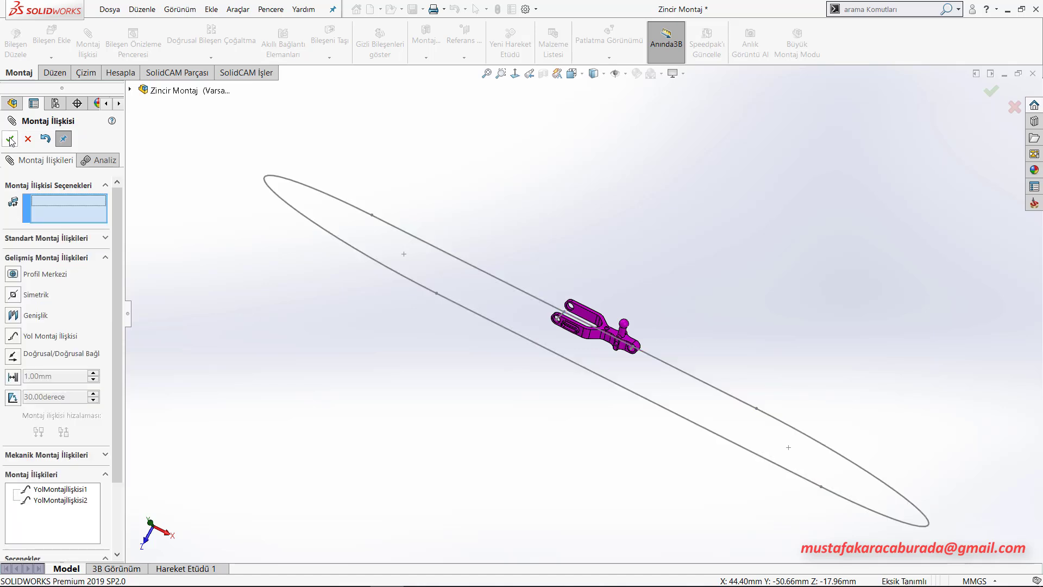
- Close the mate settings and orbit to view the whole path loop
{"action": "left_click", "coordinate": [10, 139]}
{"action": "scroll", "coordinate": [612, 334], "scroll_direction": "down", "scroll_amount": 2}
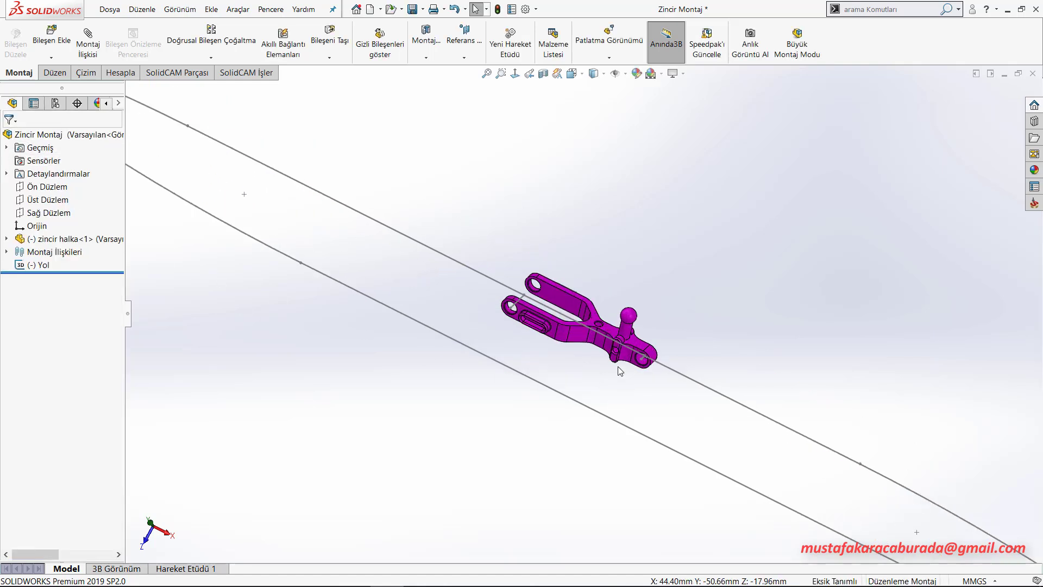
{"action": "scroll", "coordinate": [618, 366], "scroll_direction": "up", "scroll_amount": 3}
{"action": "middle_click_drag", "start_coordinate": [593, 249], "coordinate": [601, 340]}
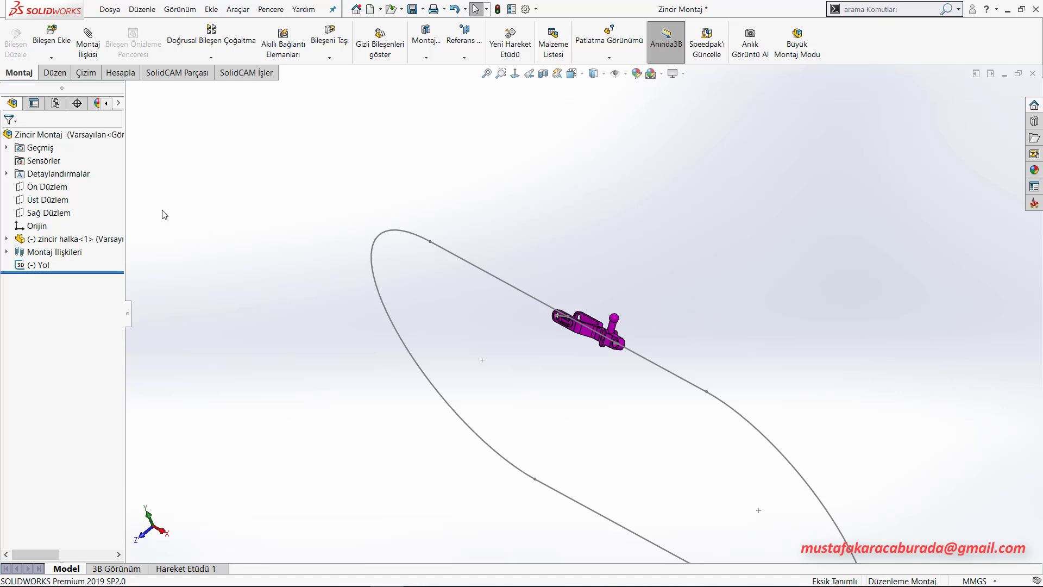
- Mate the magenta link's face parallel to Ön Düzlem (Paralel1) and close the mate settings
{"action": "left_click", "coordinate": [88, 43]}
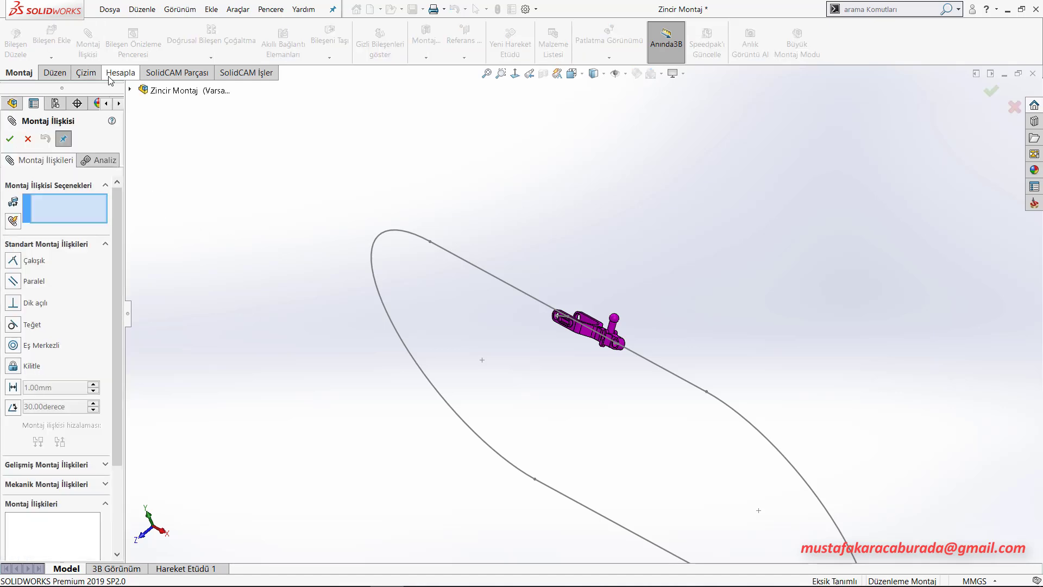
{"action": "left_click", "coordinate": [33, 282]}
{"action": "left_click", "coordinate": [130, 89]}
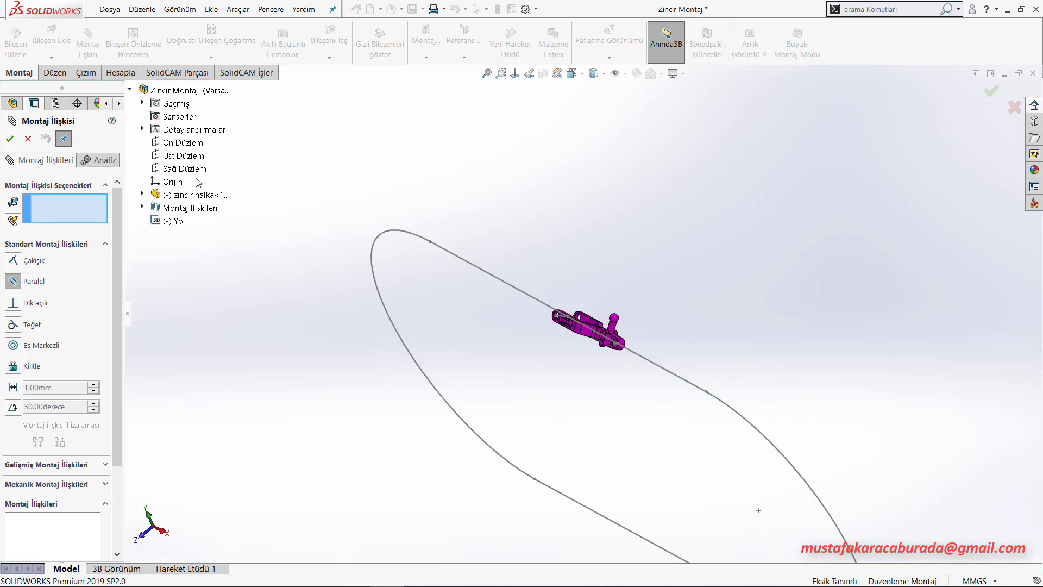
{"action": "left_click", "coordinate": [183, 143]}
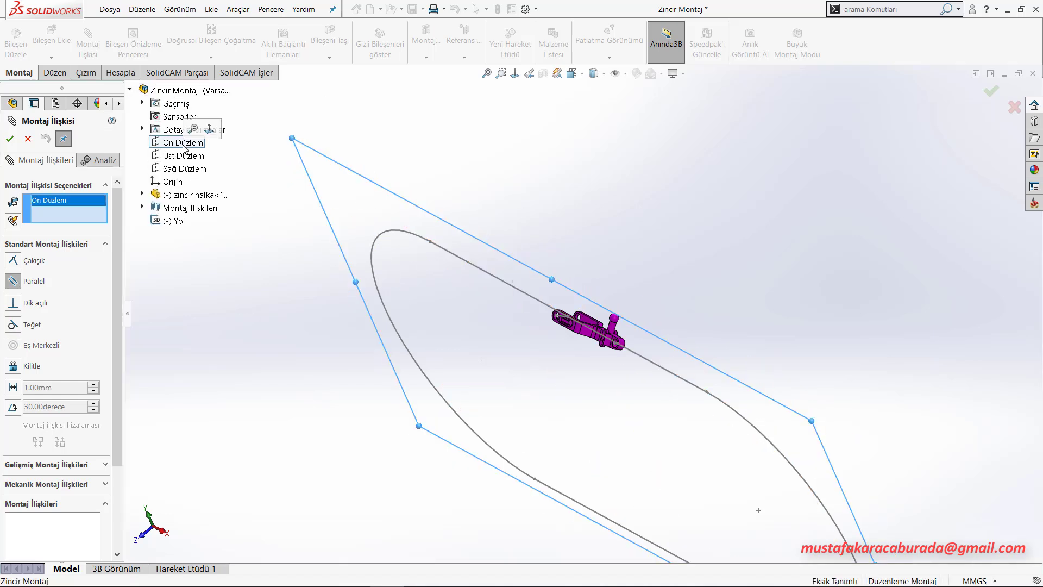
{"action": "scroll", "coordinate": [551, 343], "scroll_direction": "down", "scroll_amount": 3}
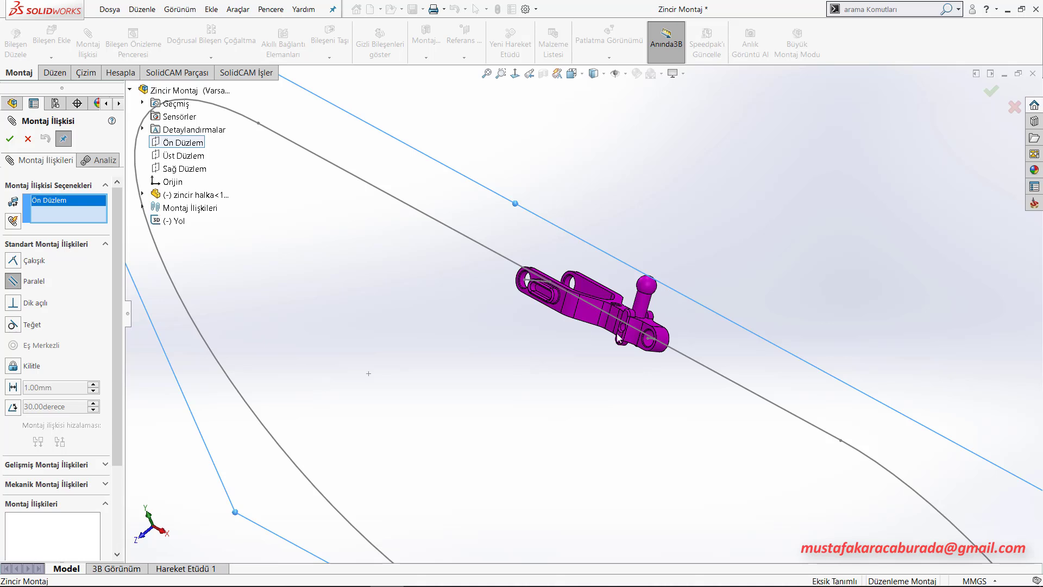
{"action": "scroll", "coordinate": [620, 337], "scroll_direction": "down", "scroll_amount": 2}
{"action": "left_click", "coordinate": [652, 322]}
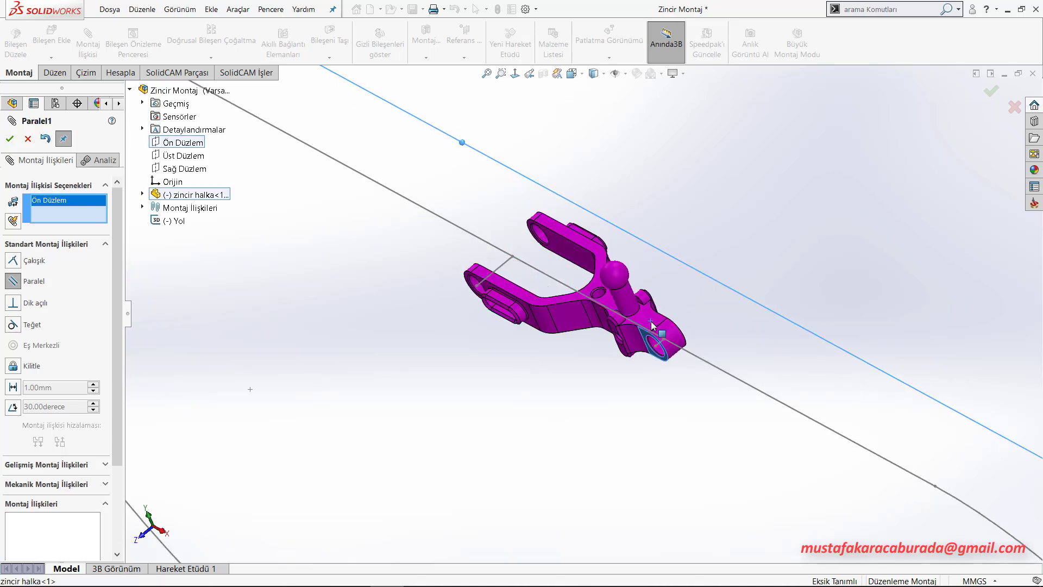
{"action": "left_click", "coordinate": [664, 339]}
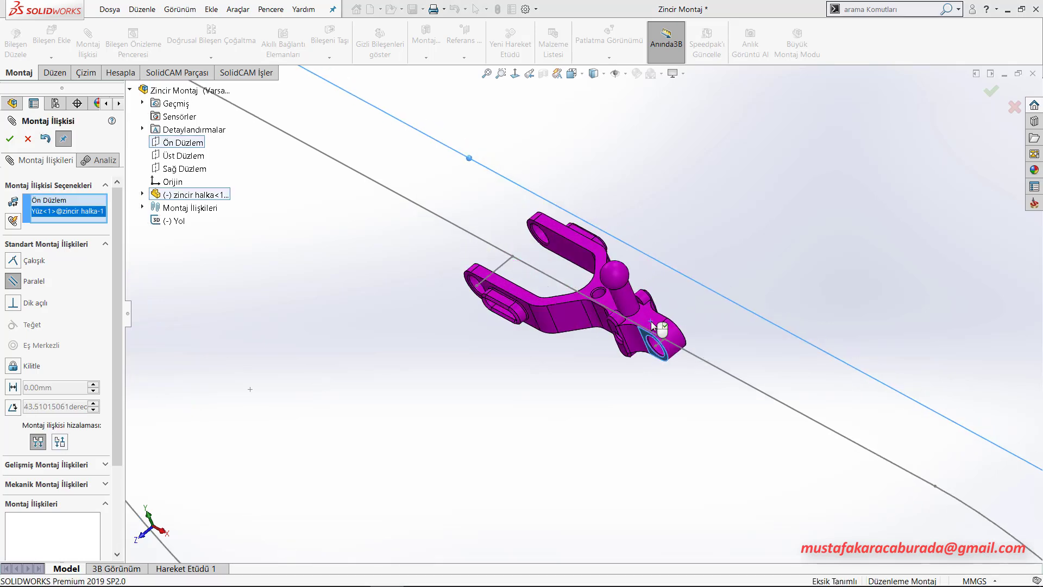
{"action": "left_click", "coordinate": [8, 139]}
{"action": "scroll", "coordinate": [555, 348], "scroll_direction": "up", "scroll_amount": 2}
{"action": "scroll", "coordinate": [597, 353], "scroll_direction": "up", "scroll_amount": 2}
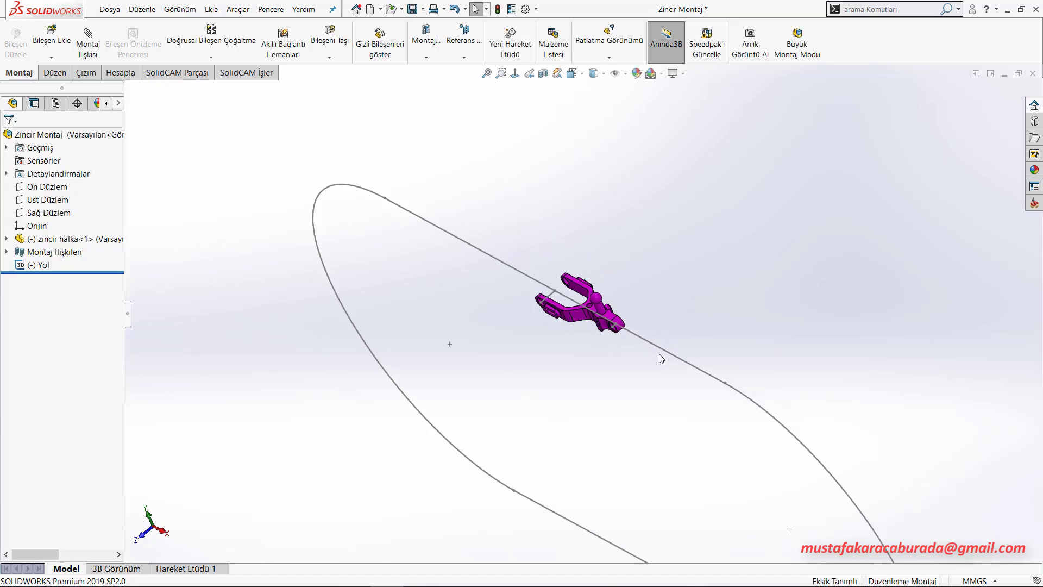
- Switch to the front view and slide the magenta link along the path to the right curve
{"action": "key", "text": "ctrl+1"}
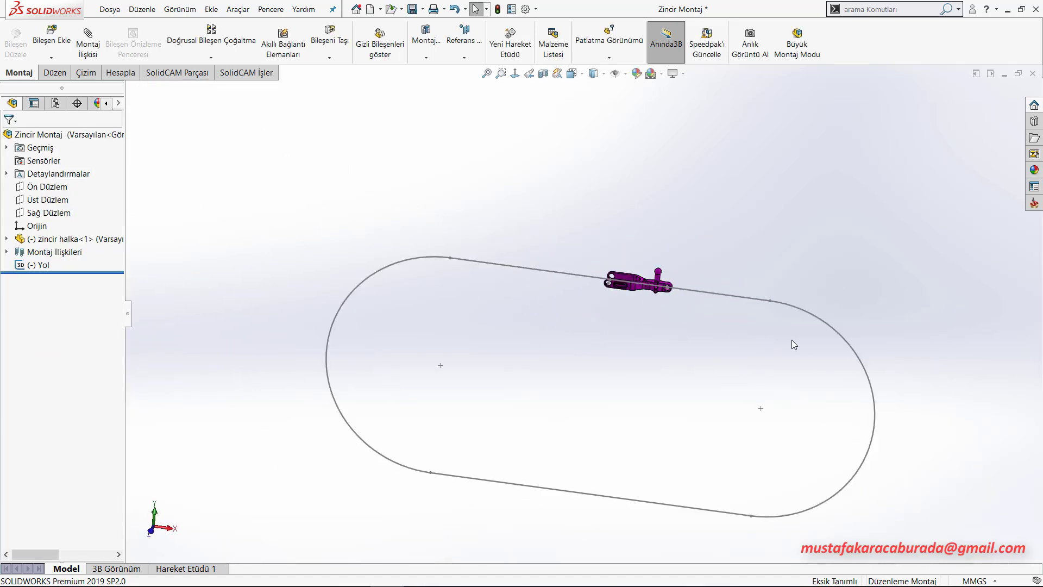
{"action": "scroll", "coordinate": [686, 273], "scroll_direction": "down", "scroll_amount": 2}
{"action": "scroll", "coordinate": [664, 254], "scroll_direction": "down", "scroll_amount": 2}
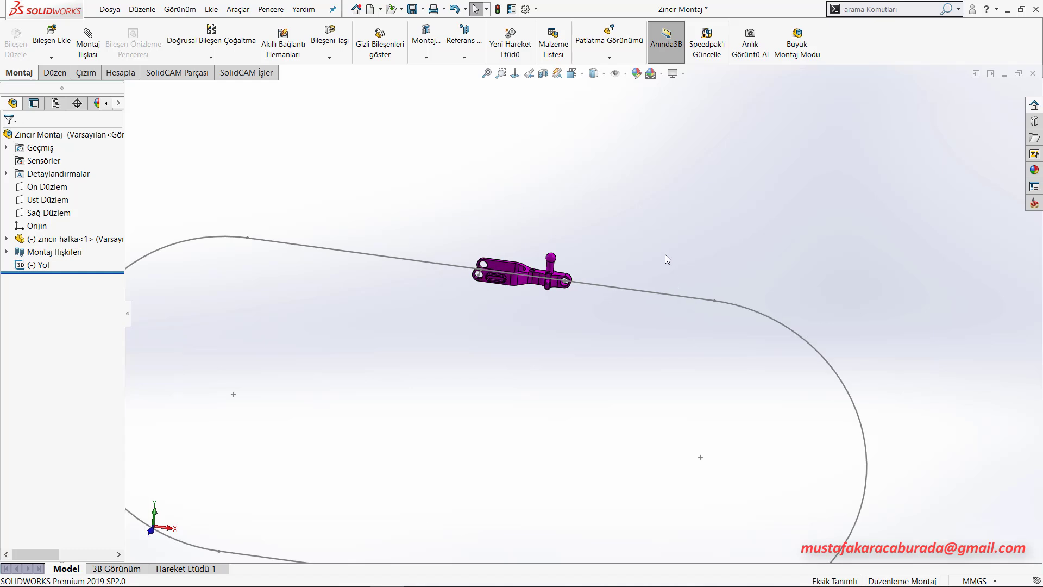
{"action": "scroll", "coordinate": [637, 282], "scroll_direction": "up", "scroll_amount": 1}
{"action": "mouse_move", "coordinate": [511, 296]}
{"action": "left_mouse_down"}
{"action": "mouse_move", "coordinate": [810, 459]}
{"action": "mouse_move", "coordinate": [543, 332]}
{"action": "left_mouse_up"}
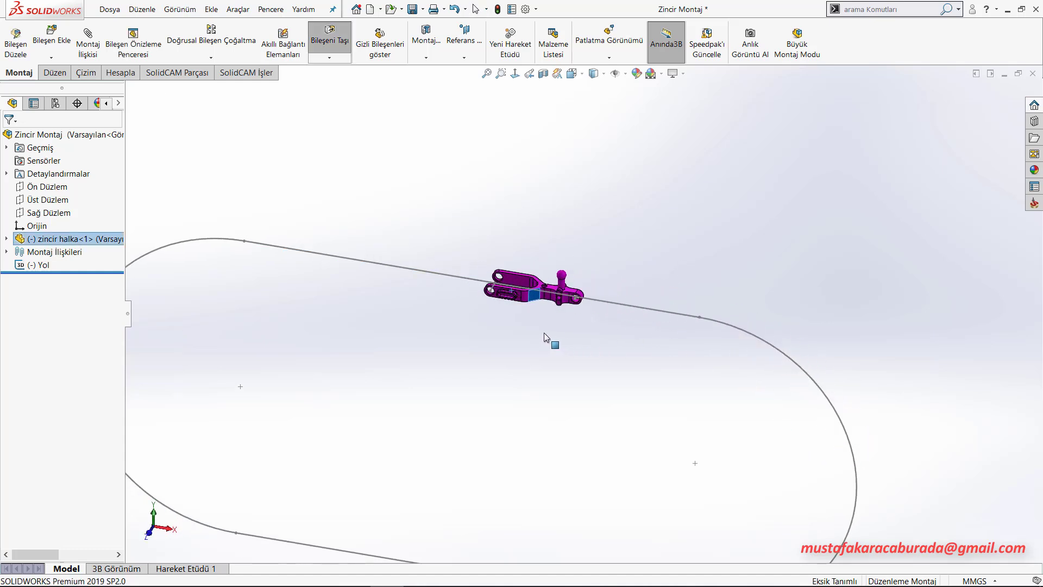
{"action": "key", "text": "Escape"}
- Ctrl-drag a copy of the link, zincir halka<2>, and move it left beside the original
{"action": "mouse_move", "coordinate": [649, 252]}
{"action": "middle_mouse_down"}
{"action": "mouse_move", "coordinate": [638, 272]}
{"action": "mouse_move", "coordinate": [547, 294]}
{"action": "middle_mouse_up"}
{"action": "left_click_drag", "start_coordinate": [549, 296], "coordinate": [592, 242], "text": "ctrl"}
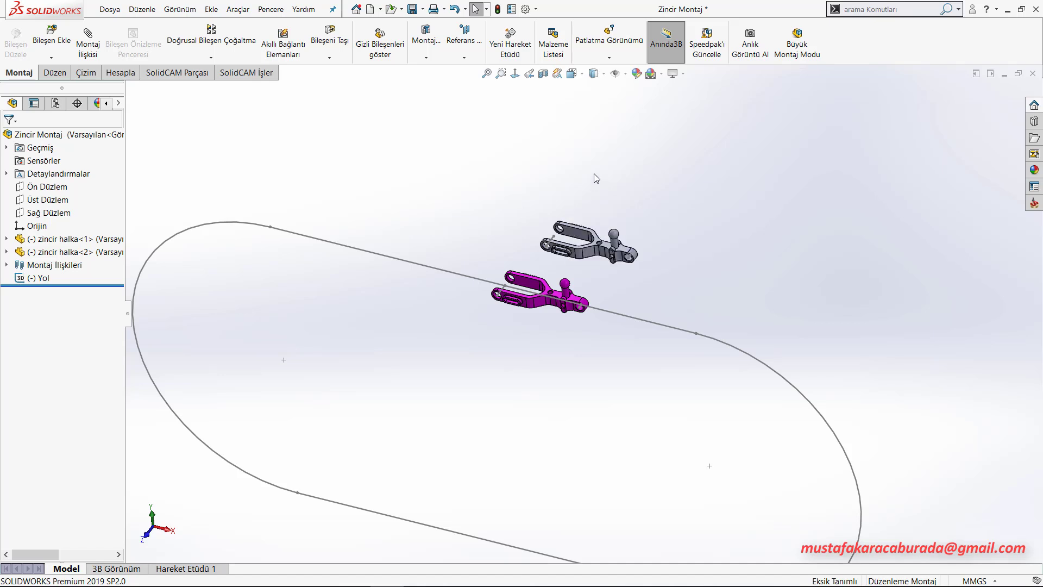
{"action": "scroll", "coordinate": [597, 196], "scroll_direction": "down", "scroll_amount": 1}
{"action": "scroll", "coordinate": [587, 244], "scroll_direction": "down", "scroll_amount": 1}
{"action": "left_click_drag", "start_coordinate": [580, 270], "coordinate": [413, 277]}
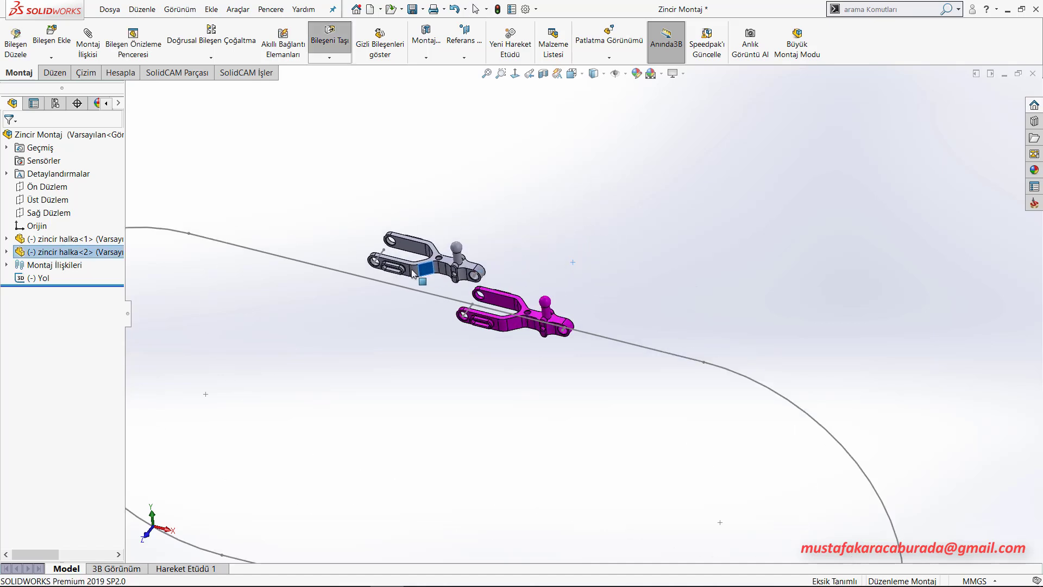
{"action": "scroll", "coordinate": [465, 291], "scroll_direction": "down", "scroll_amount": 3}
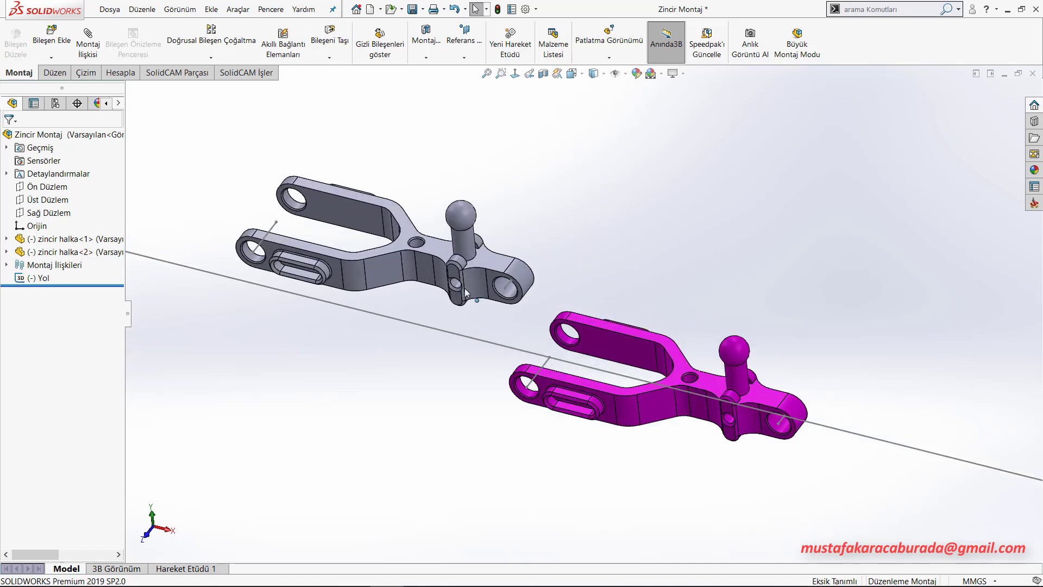
- Make the grey link's end hole concentric with the magenta link's hole and swing it into place
{"action": "left_click", "coordinate": [508, 288]}
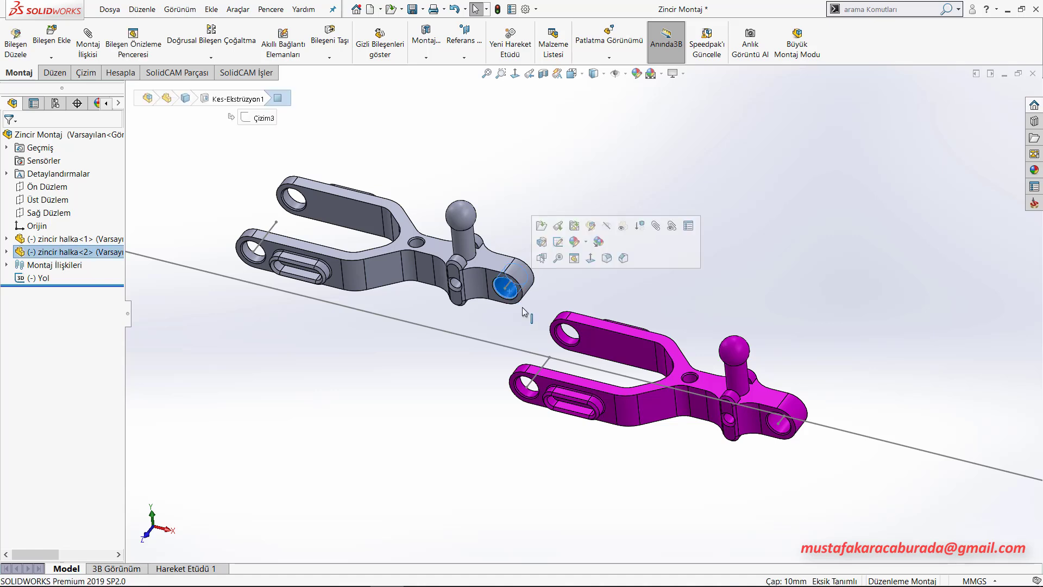
{"action": "left_click", "coordinate": [565, 341], "text": "ctrl"}
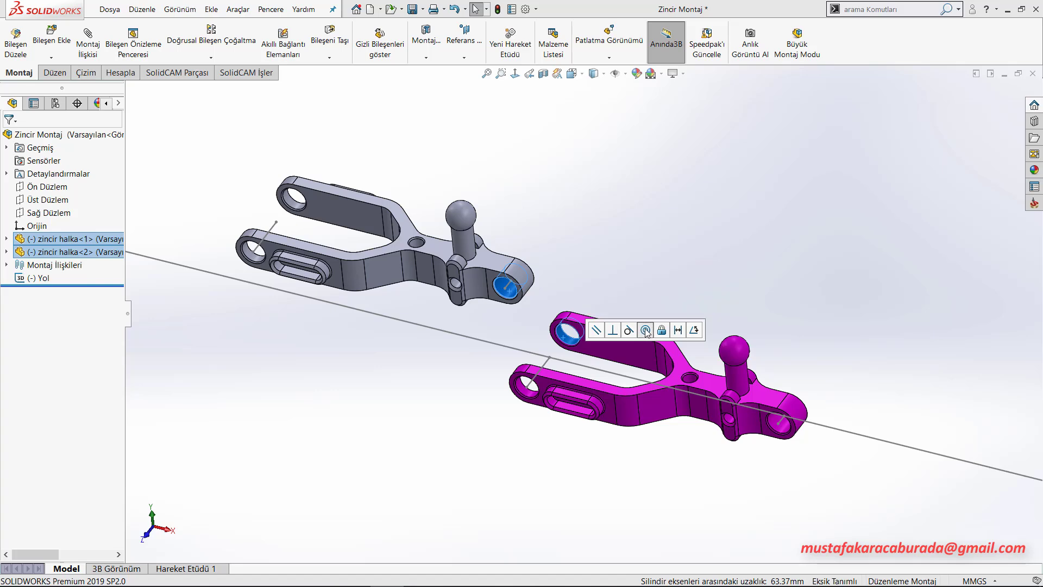
{"action": "left_click", "coordinate": [646, 330]}
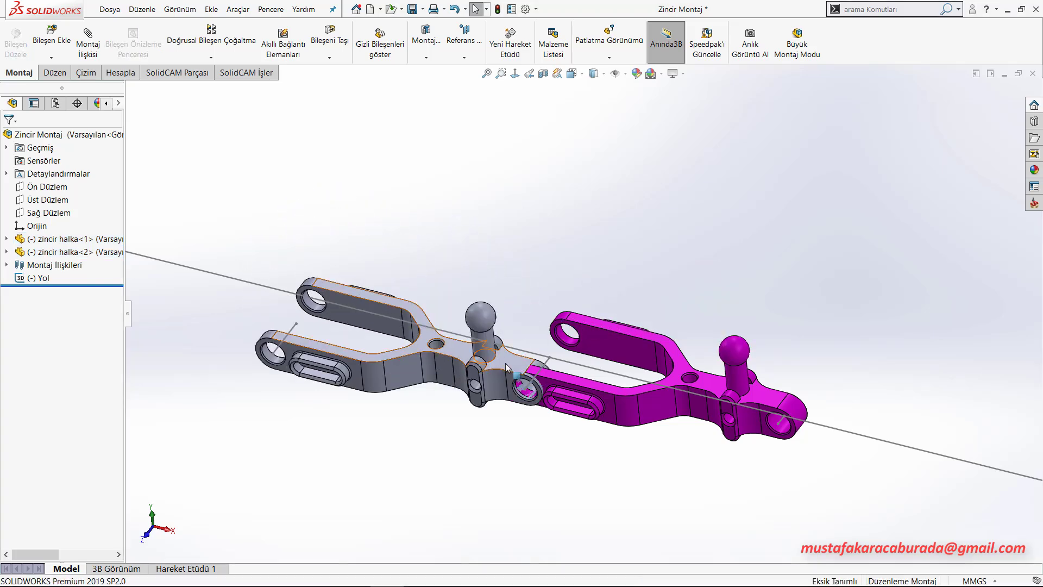
{"action": "left_click_drag", "start_coordinate": [505, 363], "coordinate": [527, 322]}
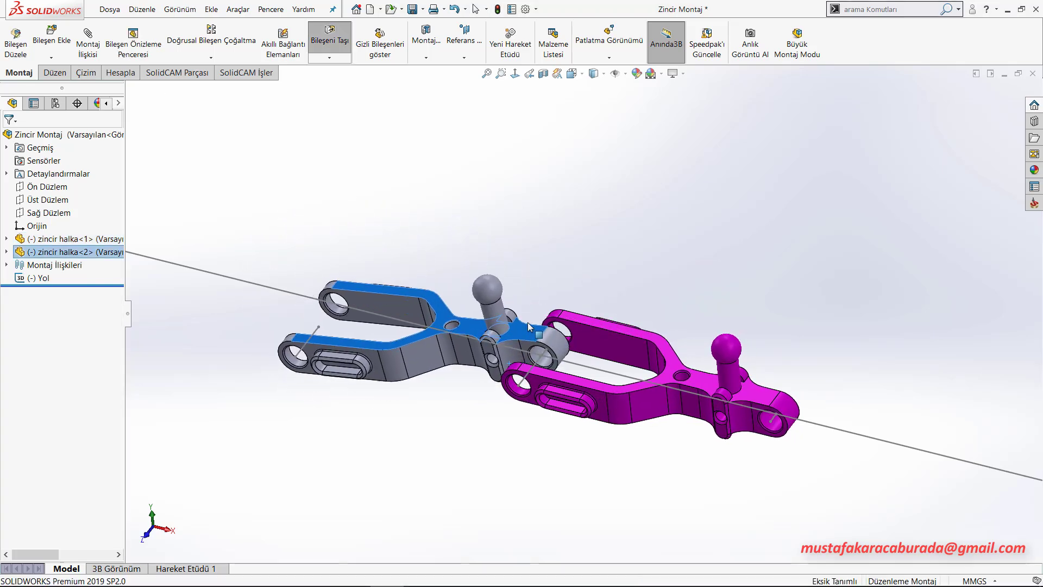
{"action": "left_click_drag", "start_coordinate": [527, 321], "coordinate": [569, 243]}
{"action": "middle_click_drag", "start_coordinate": [643, 223], "coordinate": [647, 331]}
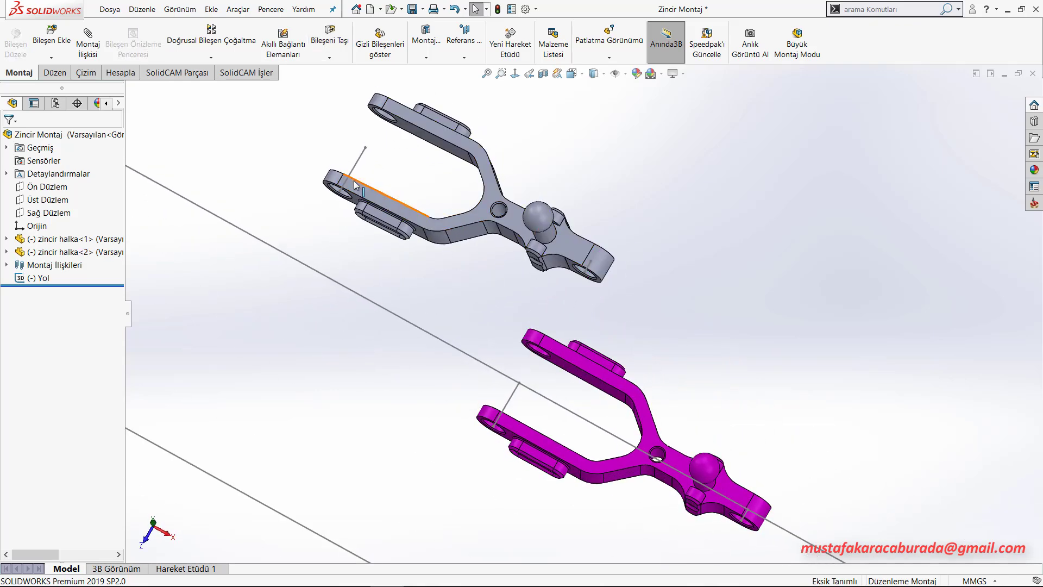
{"action": "key", "text": "z"}
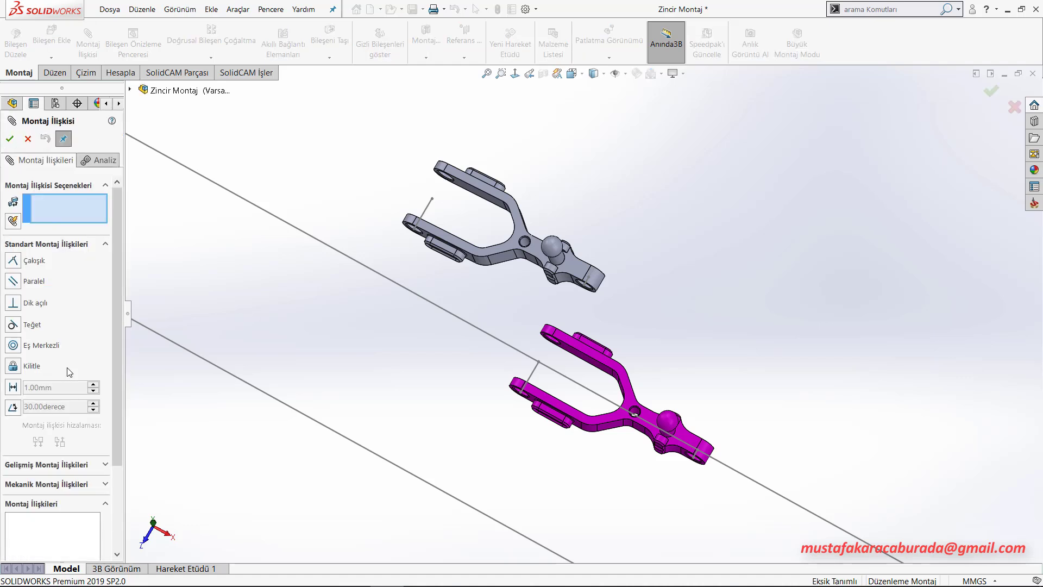
- Path-mate the grey link's point Nokta2 to the closed stadium loop as YolMontajİlişkisi3
{"action": "left_click", "coordinate": [84, 465]}
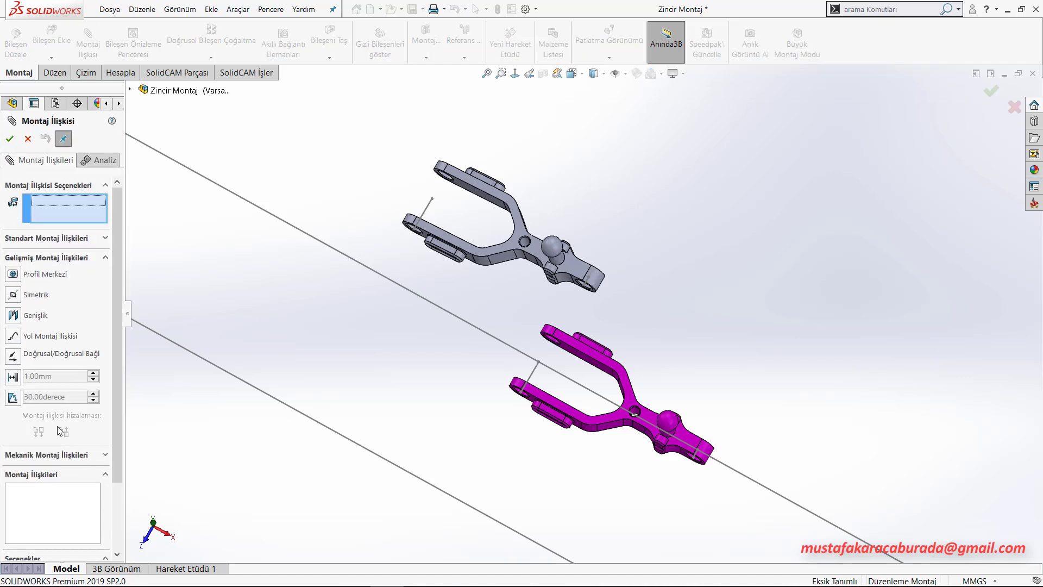
{"action": "left_click", "coordinate": [13, 336]}
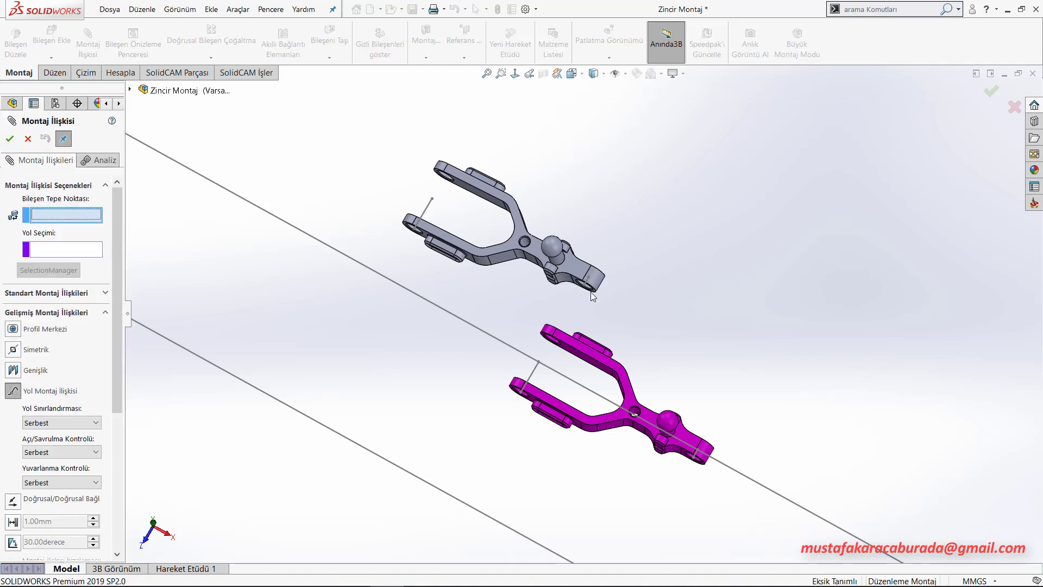
{"action": "left_click", "coordinate": [588, 277]}
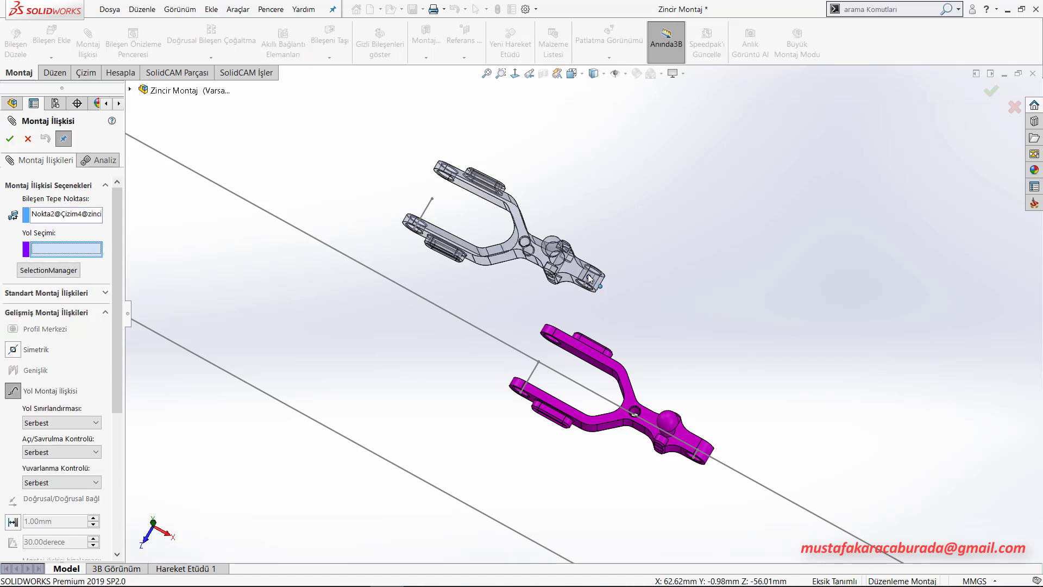
{"action": "left_click", "coordinate": [61, 271]}
{"action": "left_click", "coordinate": [478, 330]}
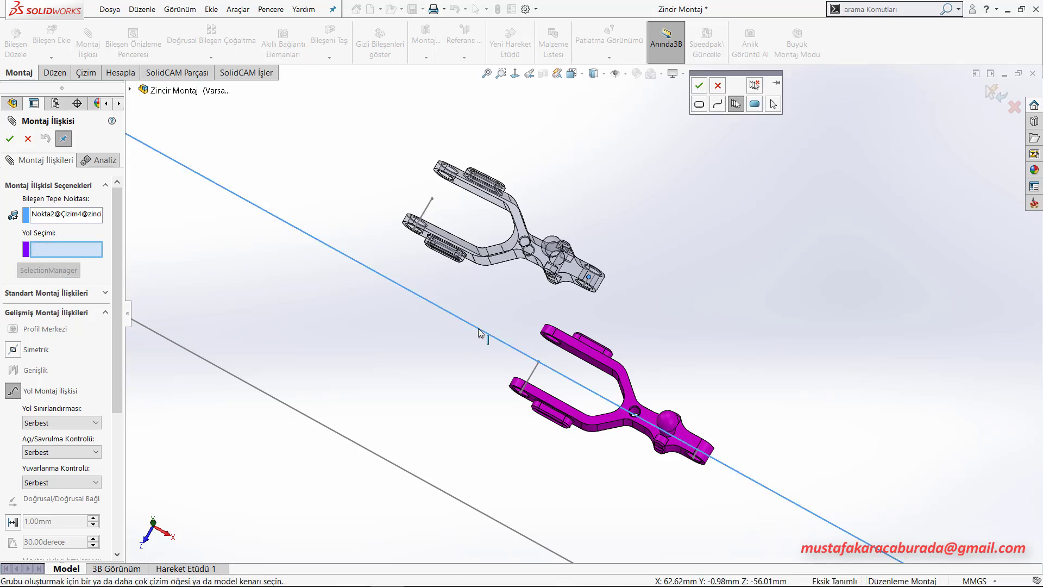
{"action": "scroll", "coordinate": [536, 379], "scroll_direction": "up", "scroll_amount": 3}
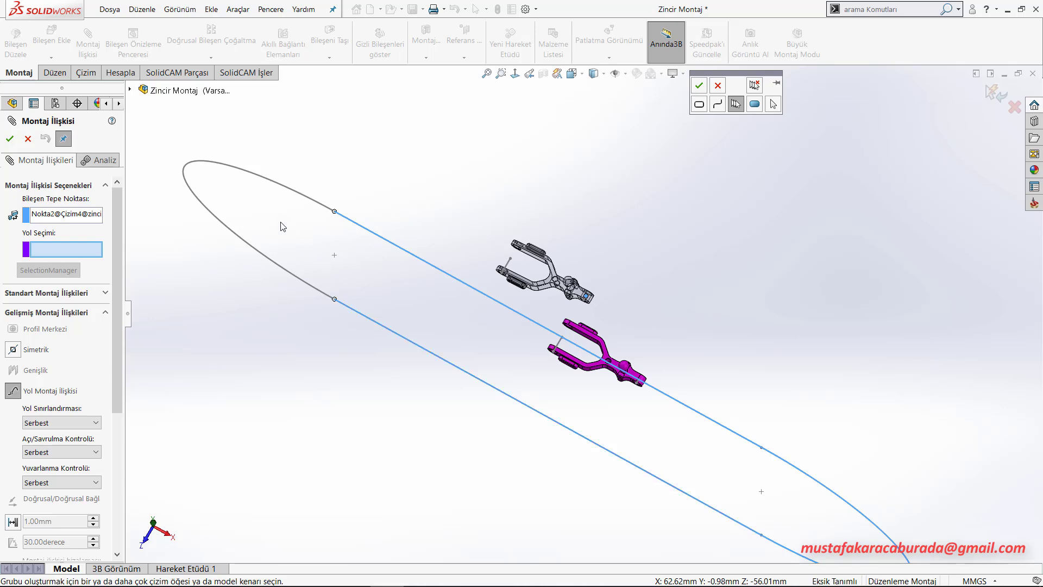
{"action": "right_click", "coordinate": [270, 183]}
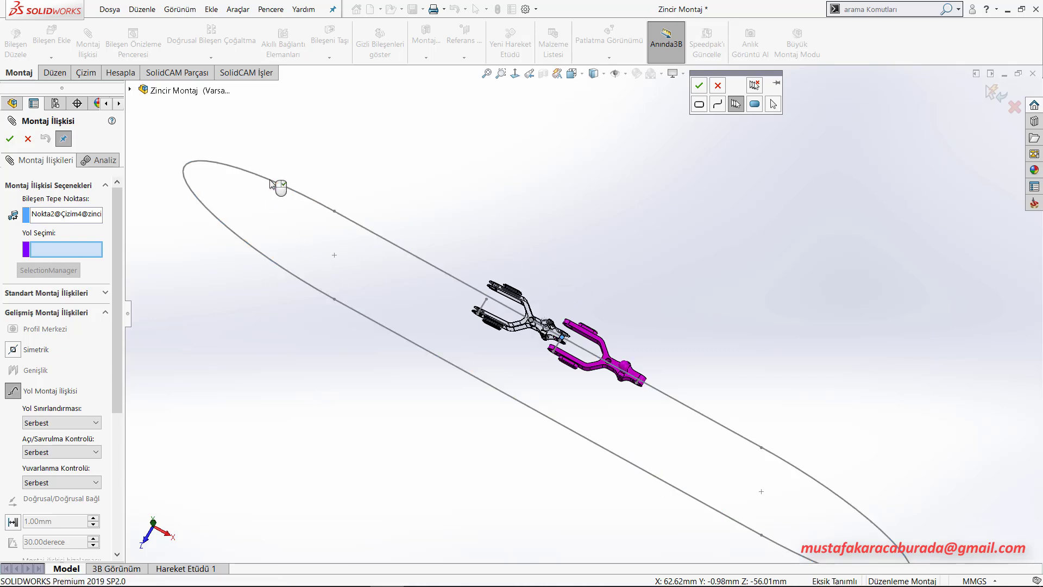
{"action": "left_click", "coordinate": [10, 139]}
- Start another Path Mate with the grey link's point Nokta17 and begin picking the path
{"action": "scroll", "coordinate": [503, 298], "scroll_direction": "down", "scroll_amount": 1}
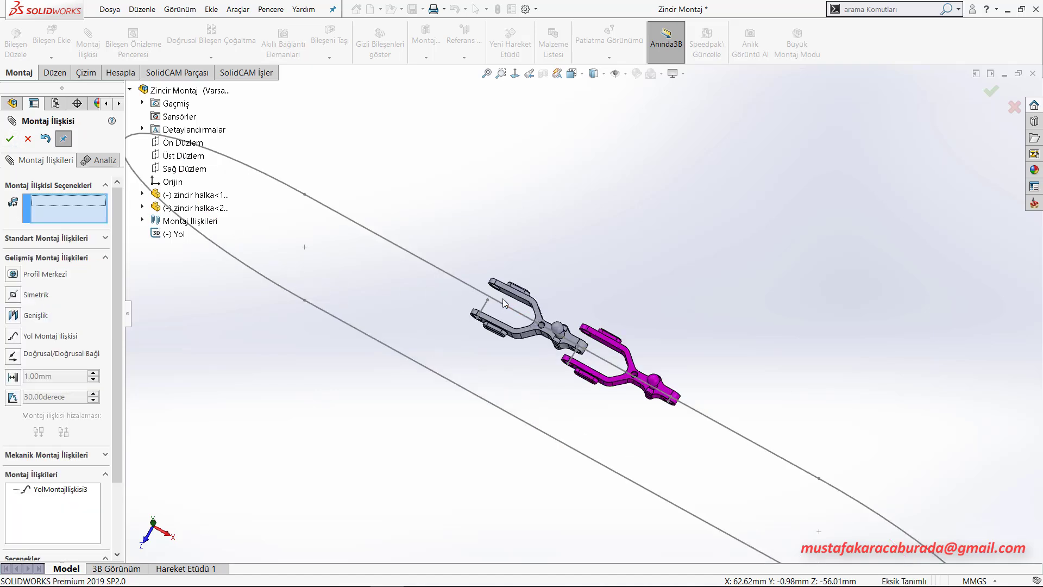
{"action": "scroll", "coordinate": [503, 298], "scroll_direction": "down", "scroll_amount": 1}
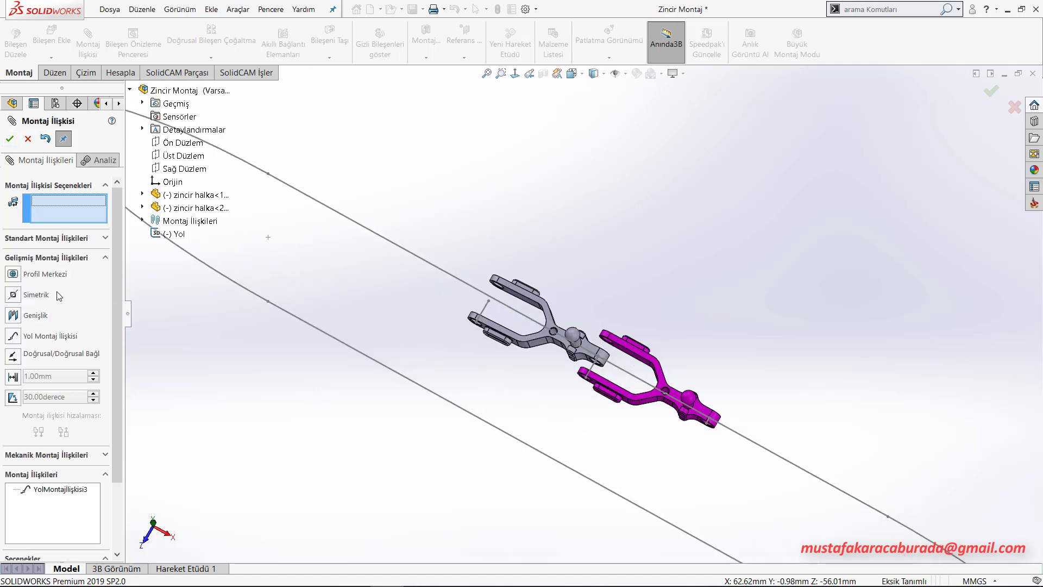
{"action": "left_click", "coordinate": [14, 336]}
{"action": "scroll", "coordinate": [502, 294], "scroll_direction": "down", "scroll_amount": 2}
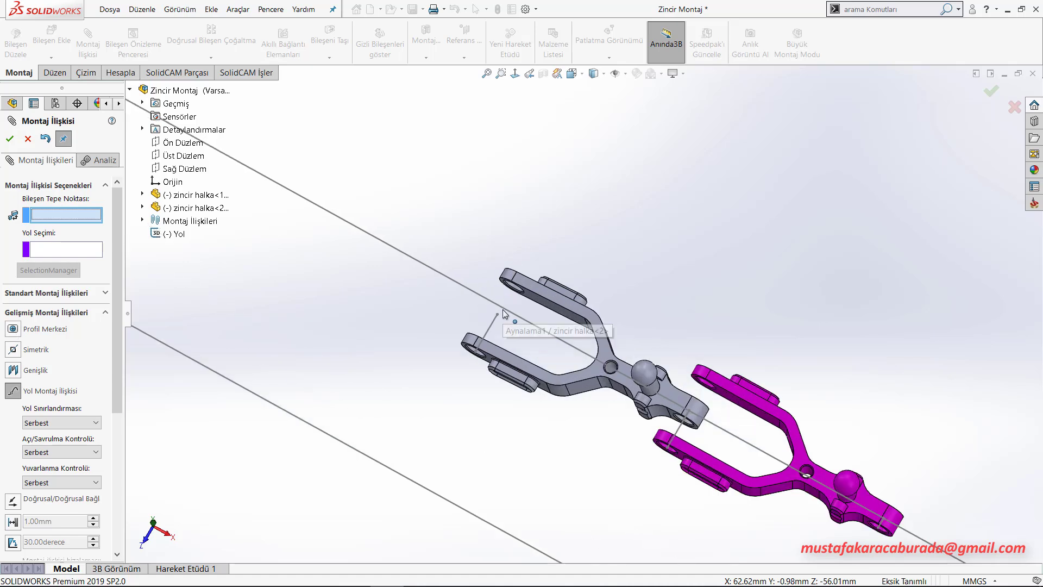
{"action": "left_click", "coordinate": [497, 314]}
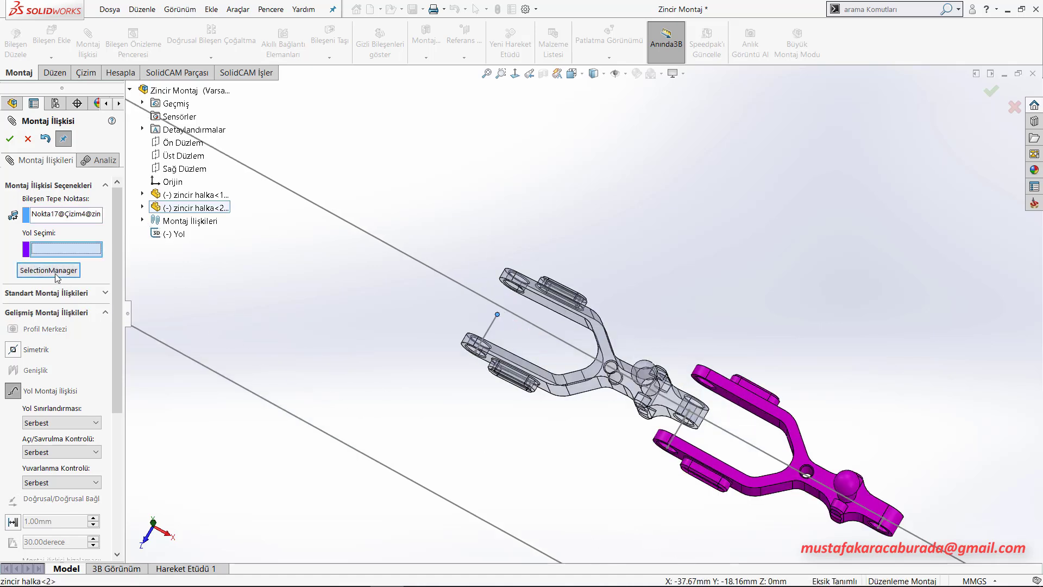
{"action": "left_click", "coordinate": [54, 272]}
{"action": "left_click", "coordinate": [404, 258]}
- Pick path segments, then delete the single arc and discard the partial path selection
{"action": "scroll", "coordinate": [592, 363], "scroll_direction": "up", "scroll_amount": 3}
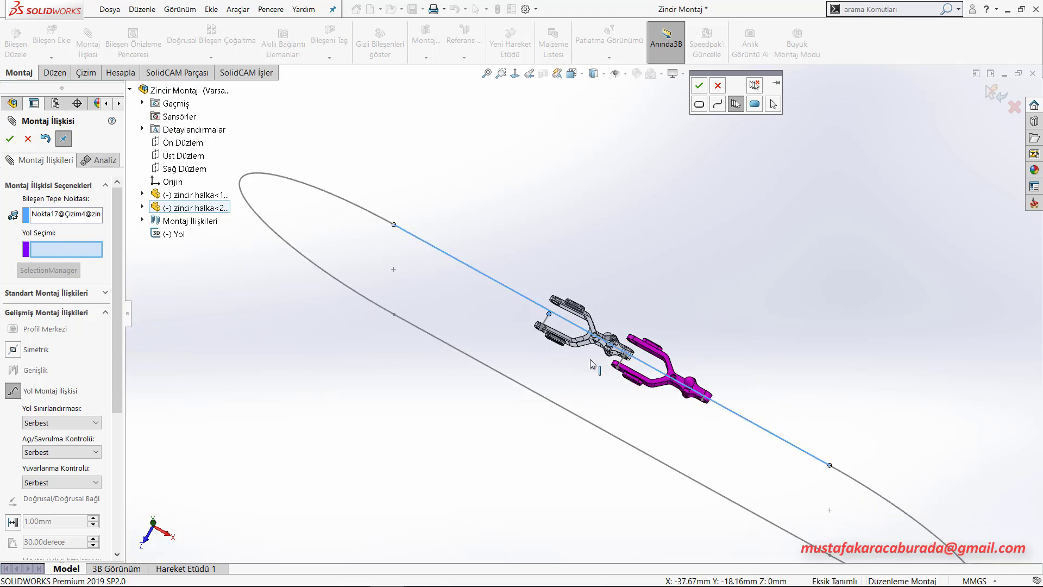
{"action": "left_click", "coordinate": [856, 484]}
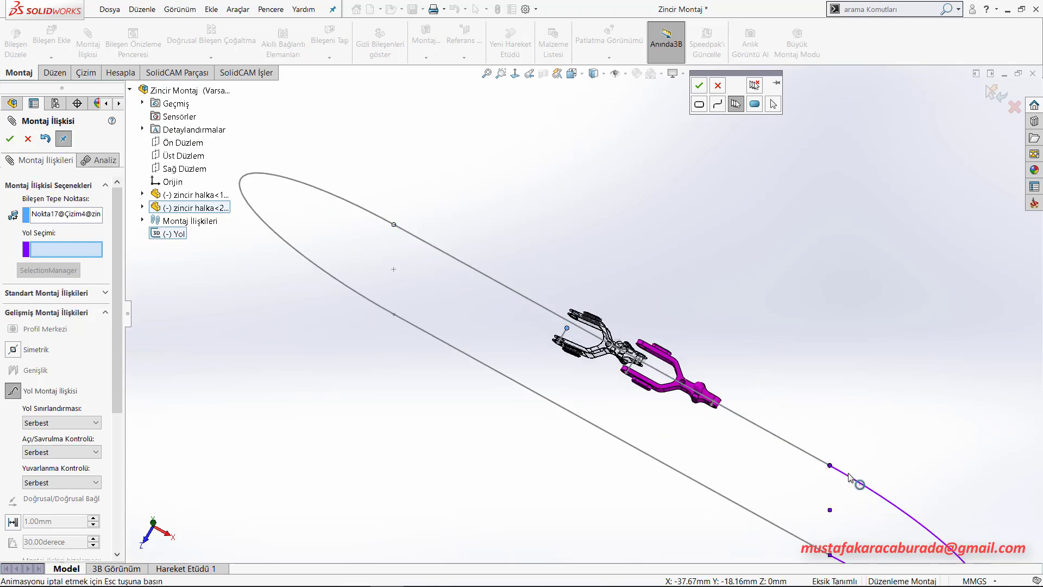
{"action": "left_click", "coordinate": [686, 479]}
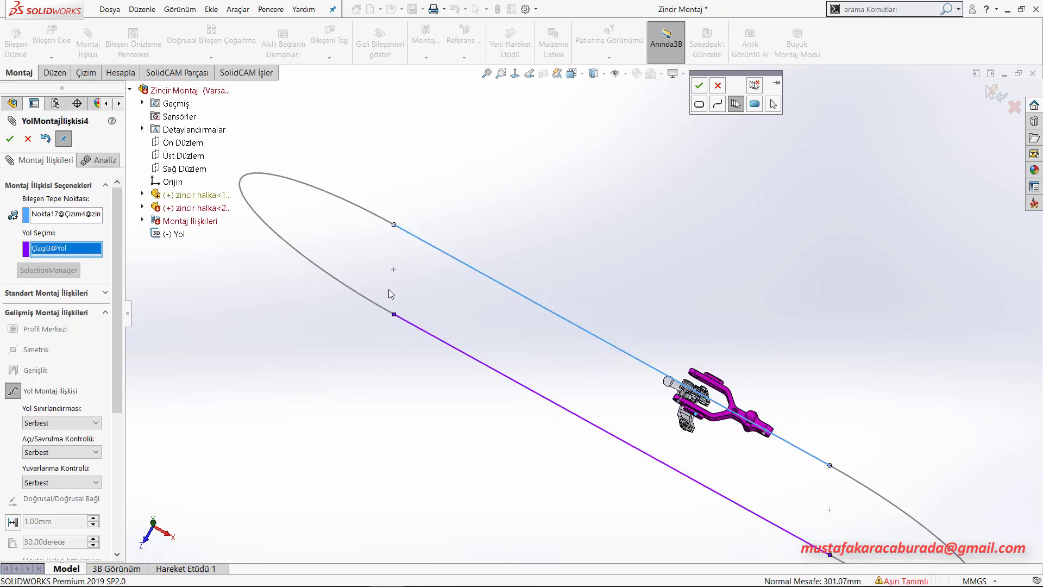
{"action": "left_click", "coordinate": [331, 195]}
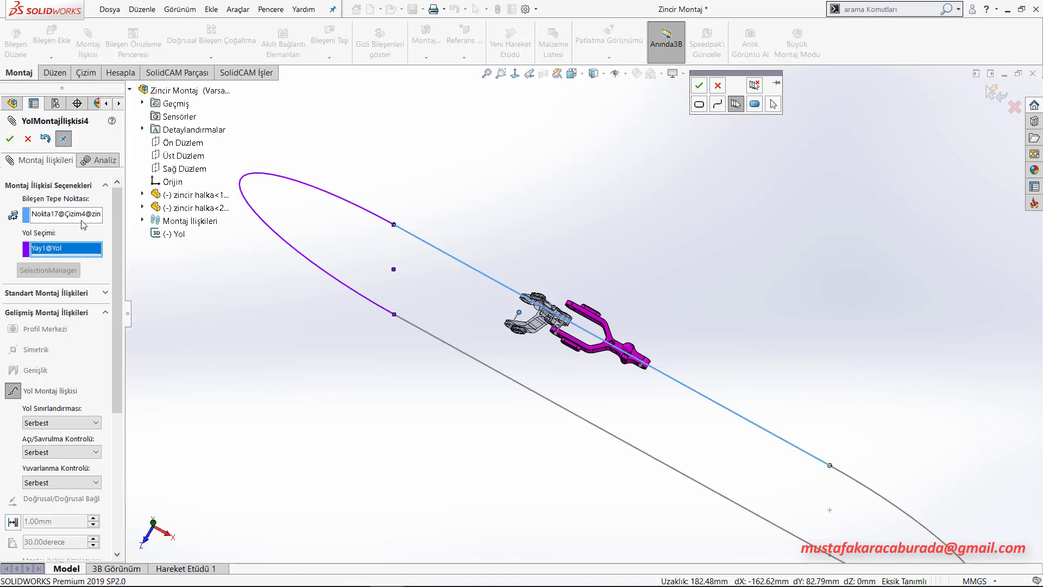
{"action": "right_click", "coordinate": [79, 250]}
{"action": "key", "text": "Delete"}
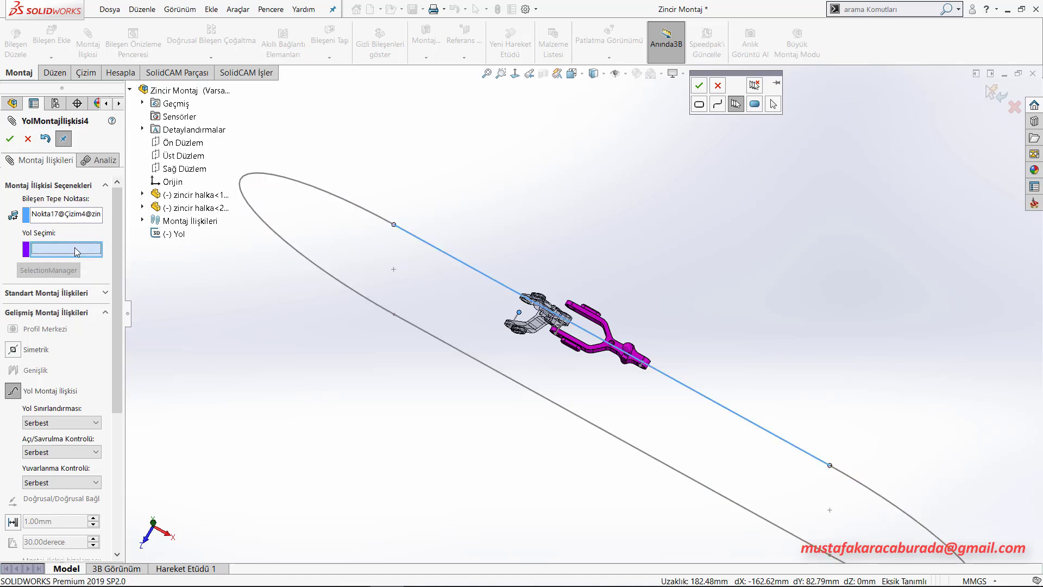
{"action": "left_click", "coordinate": [716, 86]}
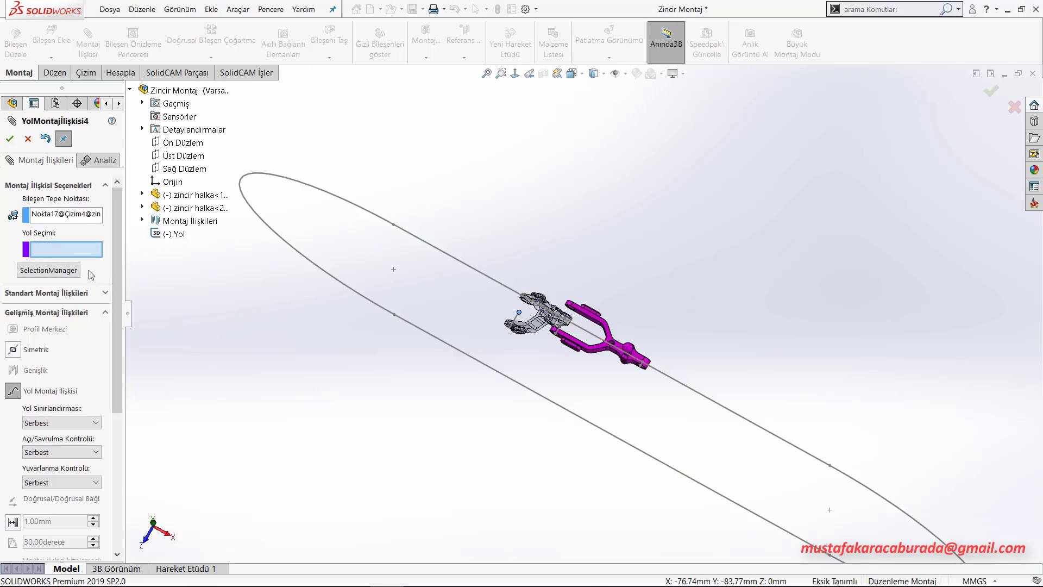
- Reselect all segments as closed group Kapalı Grup<2> and confirm YolMontajİlişkisi4
{"action": "left_click", "coordinate": [71, 217]}
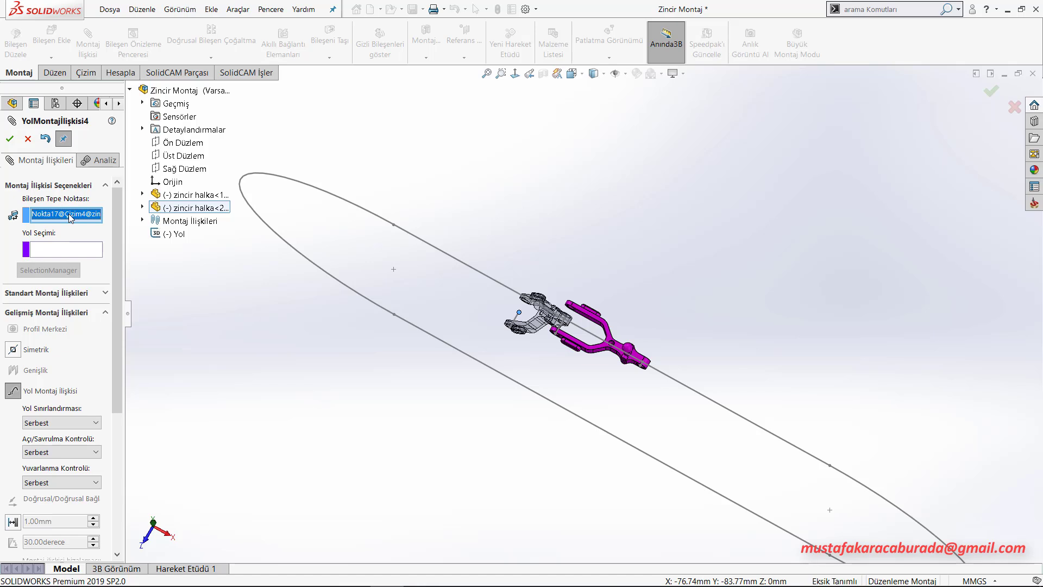
{"action": "left_click", "coordinate": [61, 249]}
{"action": "left_click", "coordinate": [63, 271]}
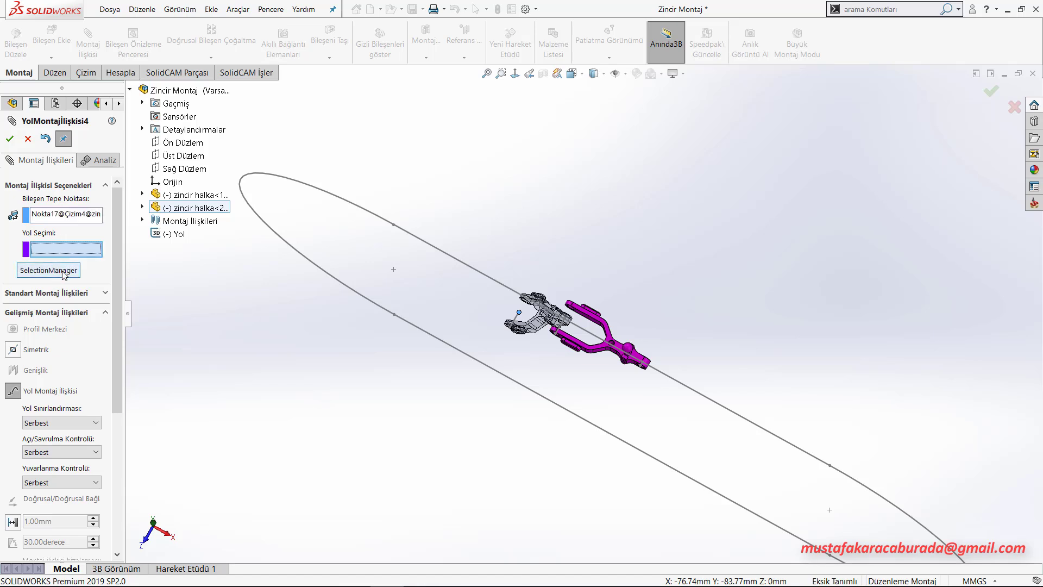
{"action": "left_click", "coordinate": [449, 255]}
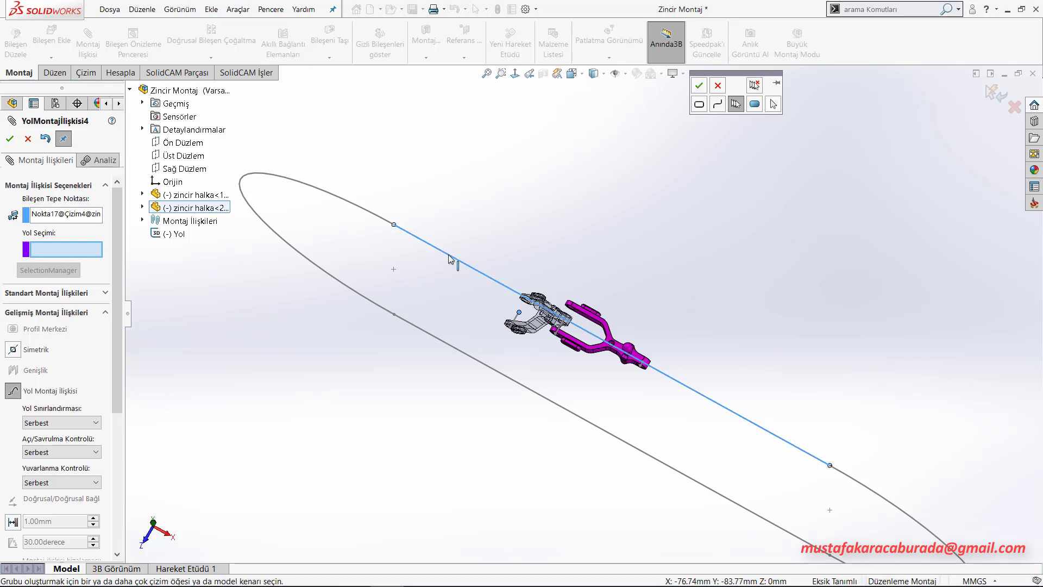
{"action": "scroll", "coordinate": [611, 324], "scroll_direction": "up", "scroll_amount": 3}
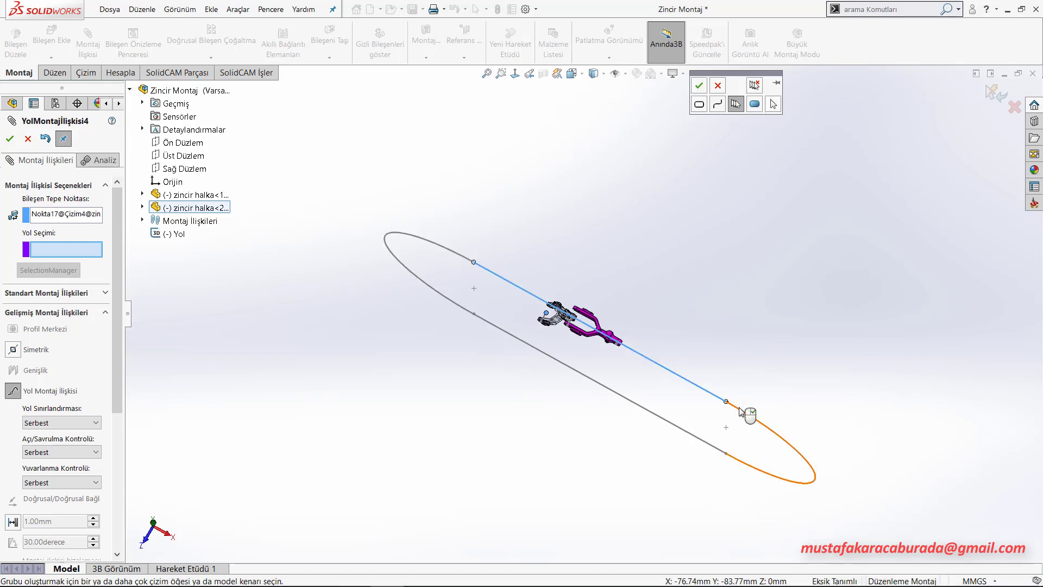
{"action": "left_click", "coordinate": [740, 411]}
{"action": "right_click", "coordinate": [466, 316]}
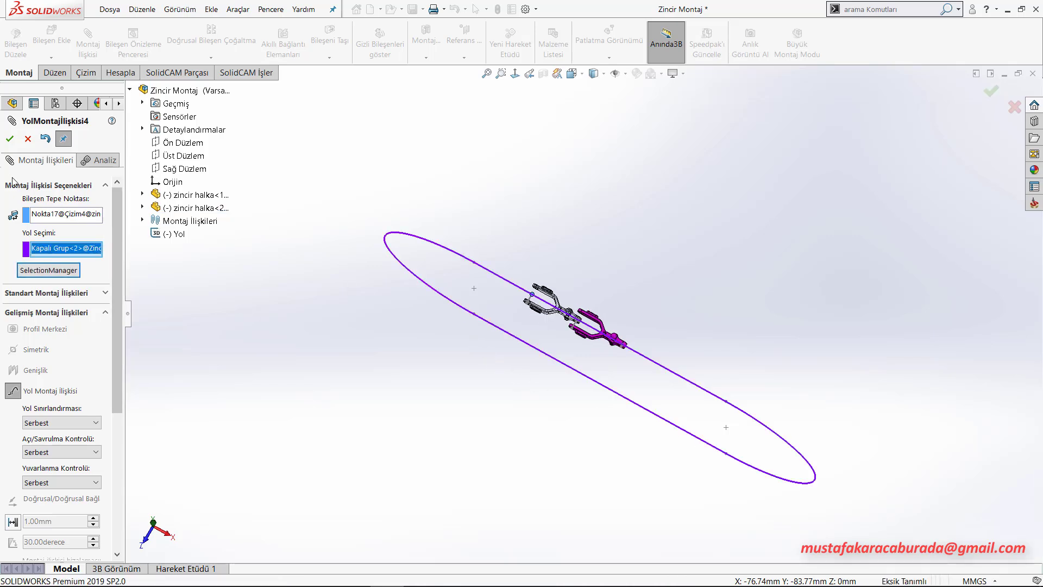
{"action": "left_click", "coordinate": [11, 140]}
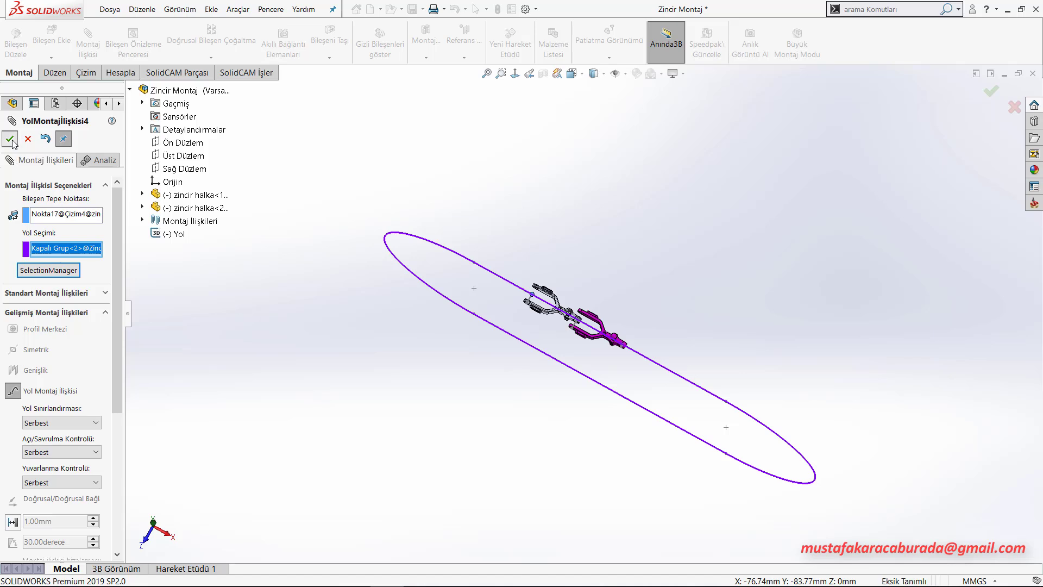
- Close the mate settings and slide the chain along the path to test the mates
{"action": "left_click", "coordinate": [11, 140]}
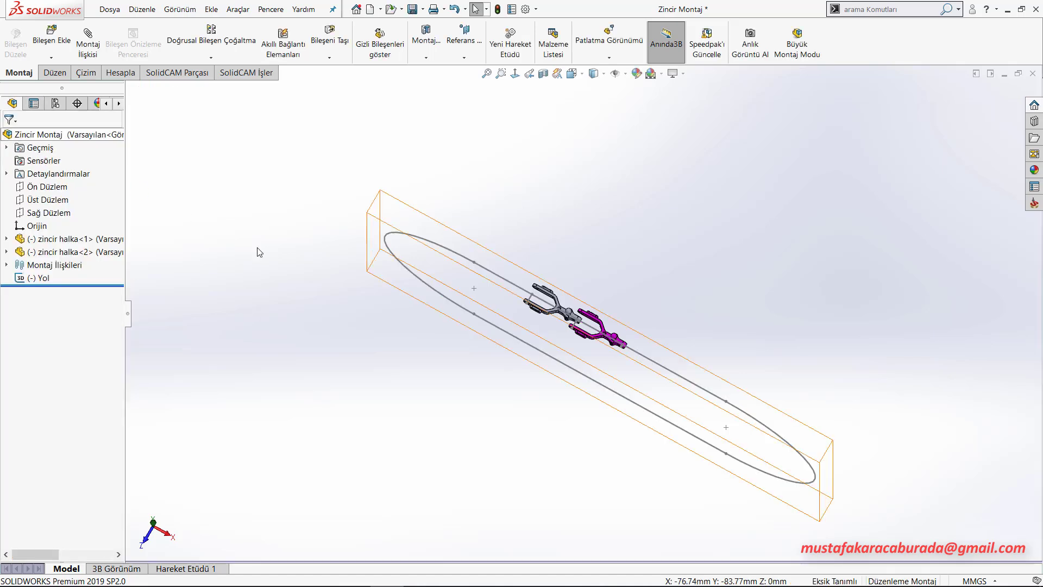
{"action": "mouse_move", "coordinate": [609, 348]}
{"action": "middle_mouse_down"}
{"action": "mouse_move", "coordinate": [636, 212]}
{"action": "mouse_move", "coordinate": [746, 295]}
{"action": "middle_mouse_up"}
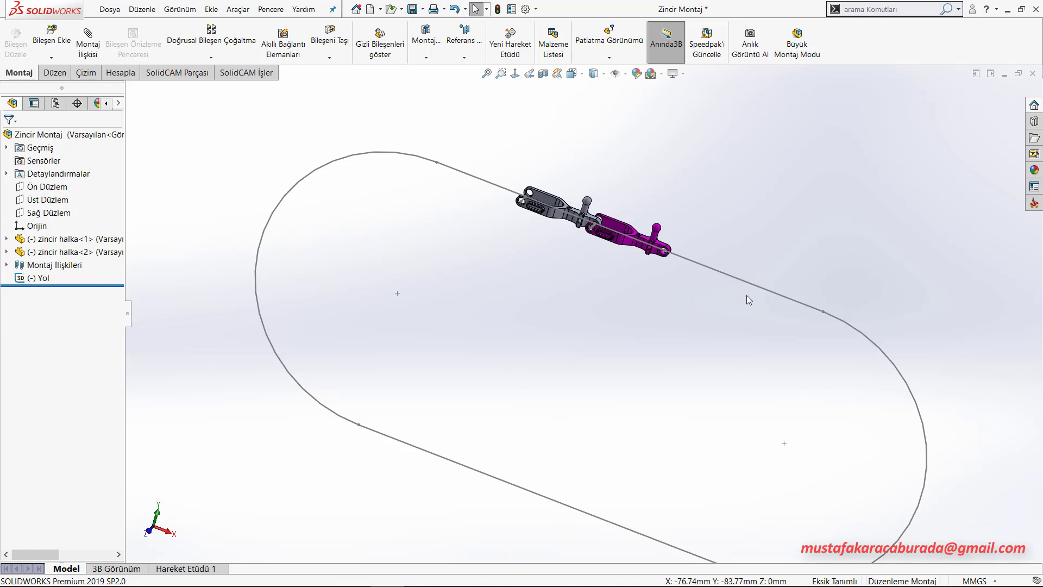
{"action": "scroll", "coordinate": [865, 337], "scroll_direction": "up", "scroll_amount": 3}
{"action": "scroll", "coordinate": [865, 337], "scroll_direction": "down", "scroll_amount": 2}
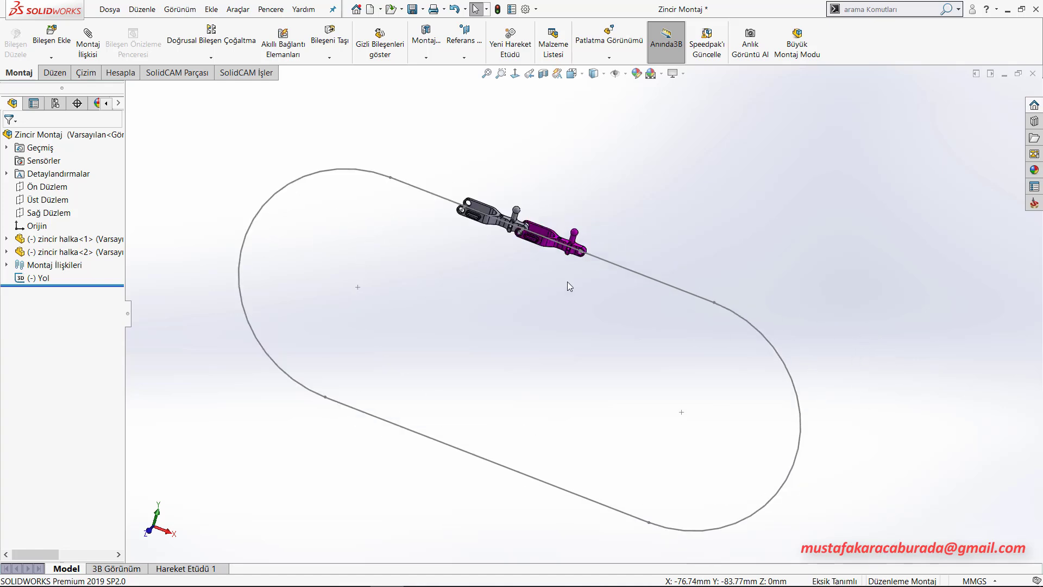
{"action": "left_click", "coordinate": [552, 244]}
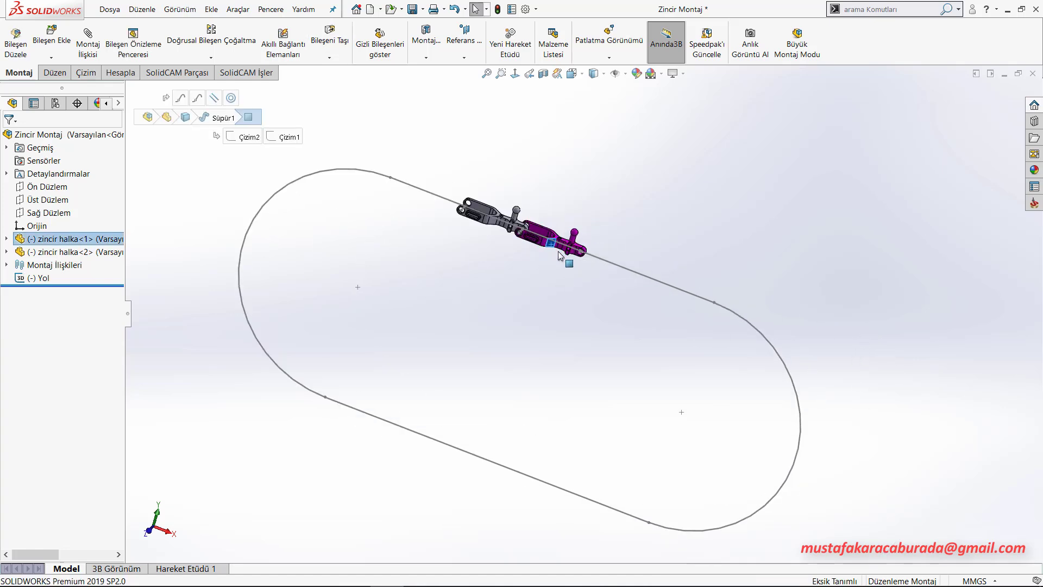
{"action": "mouse_move", "coordinate": [558, 252]}
{"action": "left_mouse_down"}
{"action": "mouse_move", "coordinate": [728, 361]}
{"action": "mouse_move", "coordinate": [756, 434]}
{"action": "mouse_move", "coordinate": [754, 418]}
{"action": "mouse_move", "coordinate": [672, 331]}
{"action": "mouse_move", "coordinate": [618, 308]}
{"action": "left_mouse_up"}
- Ctrl-drag a third link copy, zincir halka<3>, above the two path-mated links
{"action": "left_click", "coordinate": [563, 184]}
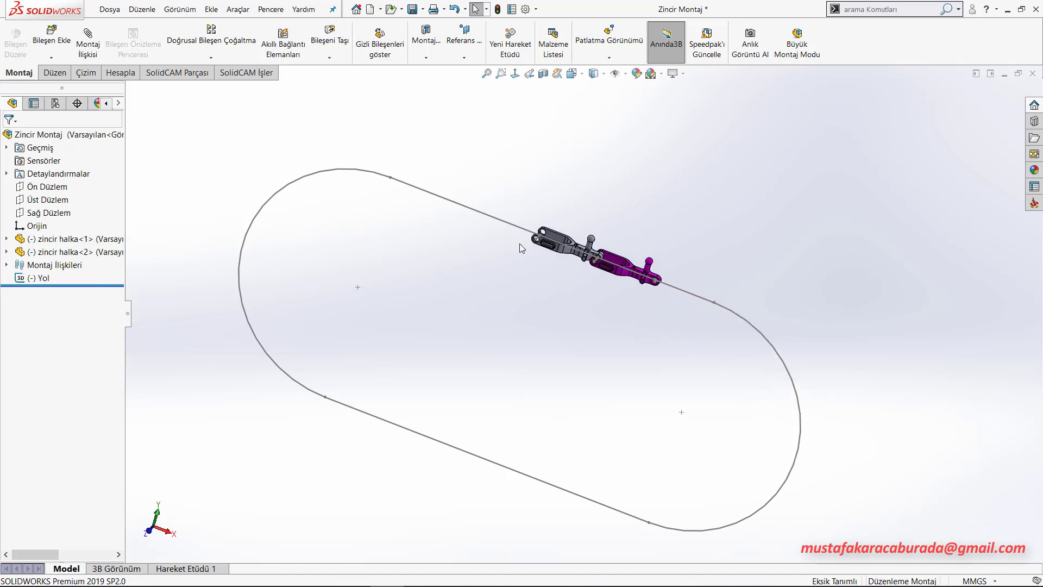
{"action": "middle_click_drag", "start_coordinate": [519, 243], "coordinate": [558, 255]}
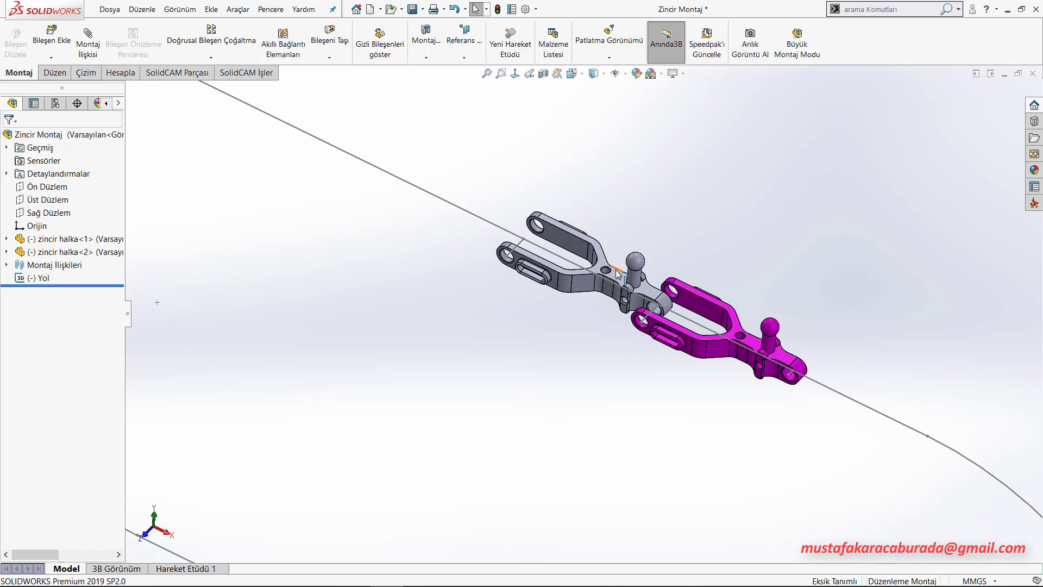
{"action": "left_click_drag", "start_coordinate": [617, 274], "coordinate": [521, 141], "text": "ctrl"}
- Place zincir halka<3> as a third link and colour it green from the standard palette
{"action": "left_click", "coordinate": [532, 156]}
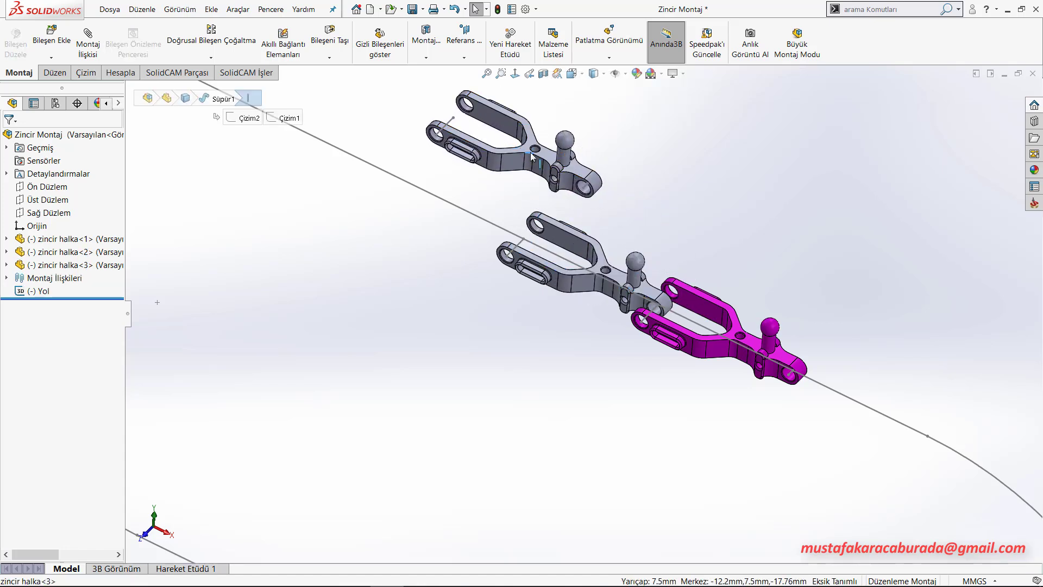
{"action": "left_click", "coordinate": [531, 156]}
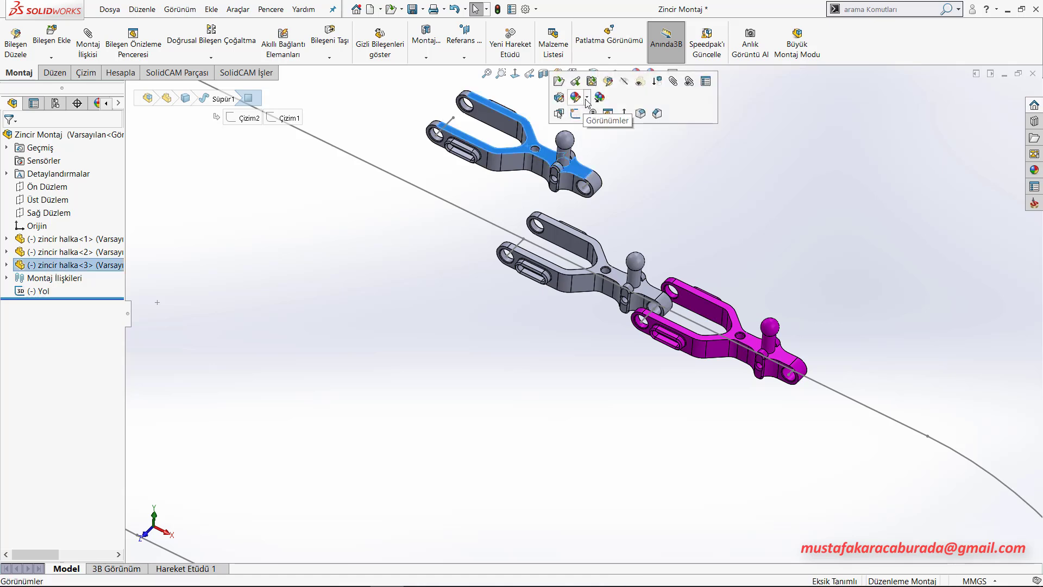
{"action": "left_click", "coordinate": [587, 98]}
{"action": "left_click", "coordinate": [596, 132]}
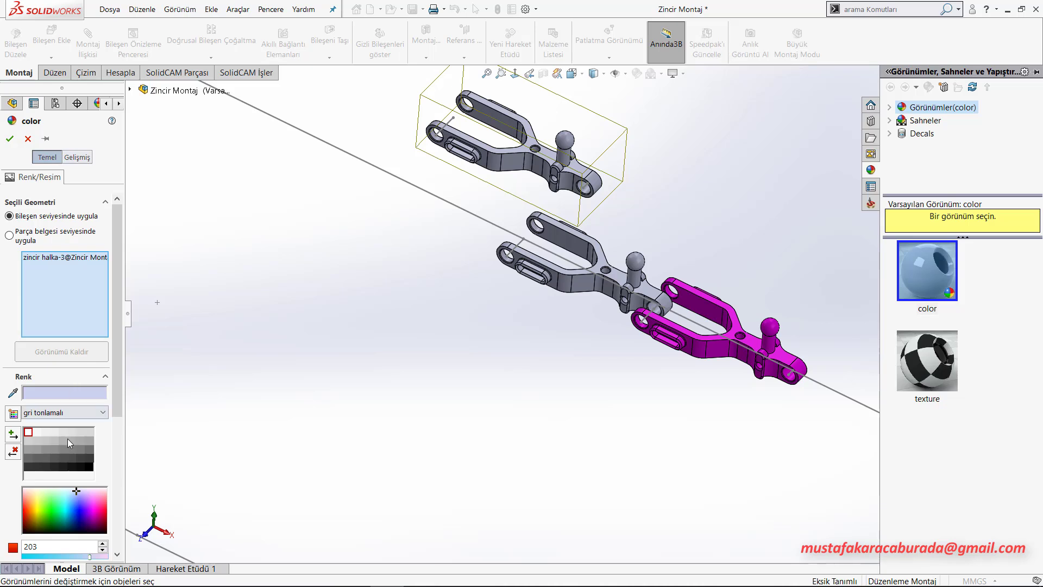
{"action": "left_click", "coordinate": [85, 415]}
{"action": "left_click", "coordinate": [68, 441]}
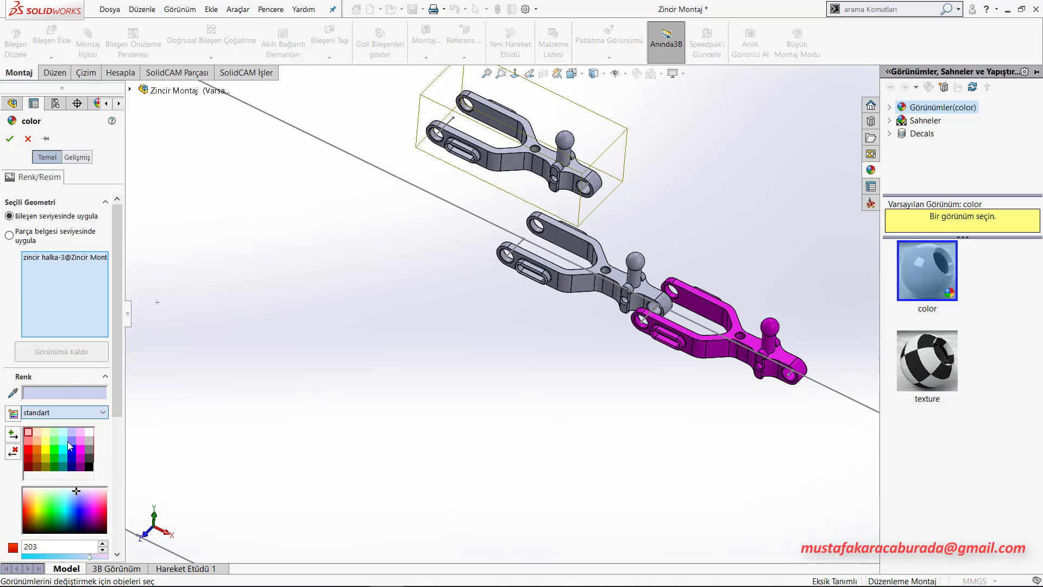
{"action": "left_click", "coordinate": [55, 451]}
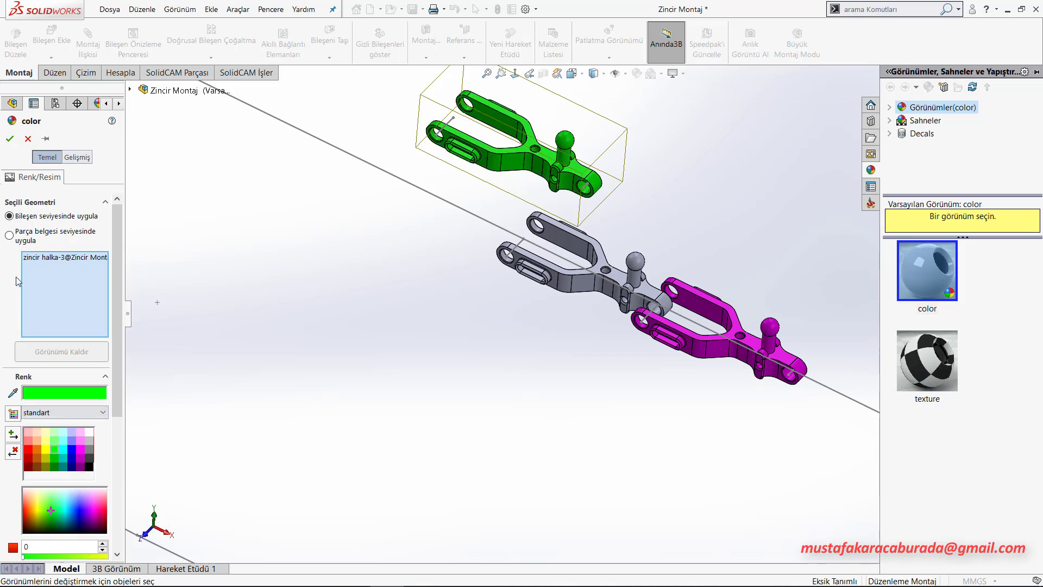
{"action": "left_click", "coordinate": [10, 138]}
{"action": "scroll", "coordinate": [606, 185], "scroll_direction": "down", "scroll_amount": 3}
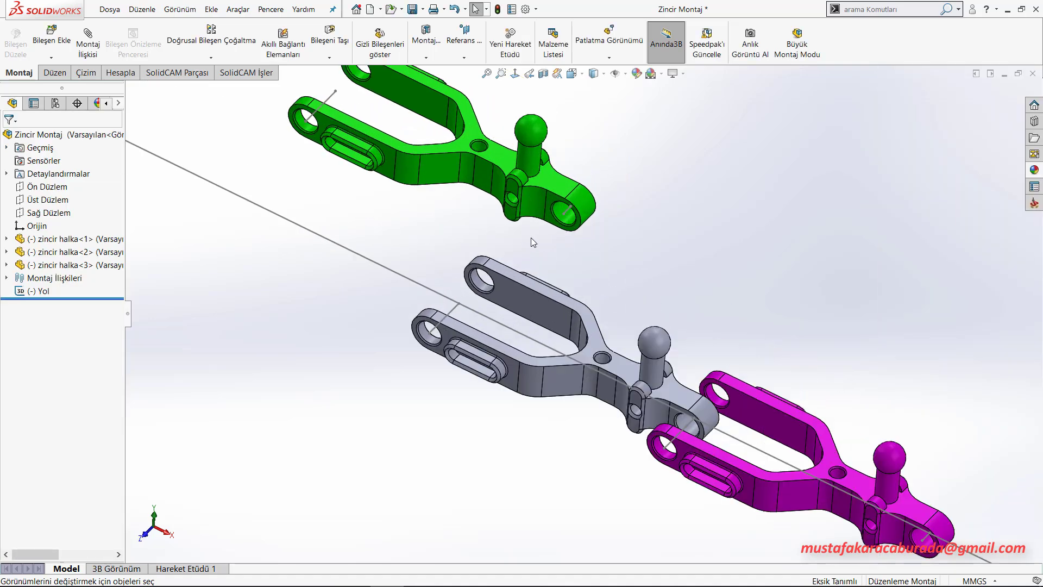
- Mate the green link's end hole concentric with the grey link's end hole
{"action": "left_click", "coordinate": [570, 222]}
{"action": "scroll", "coordinate": [495, 294], "scroll_direction": "down", "scroll_amount": 2}
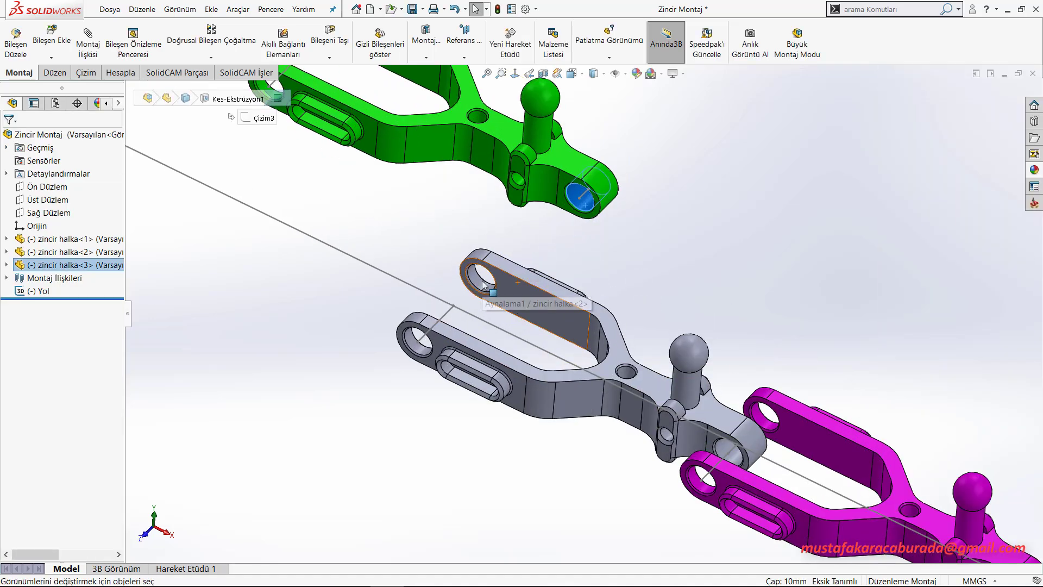
{"action": "left_click", "coordinate": [483, 279], "text": "ctrl"}
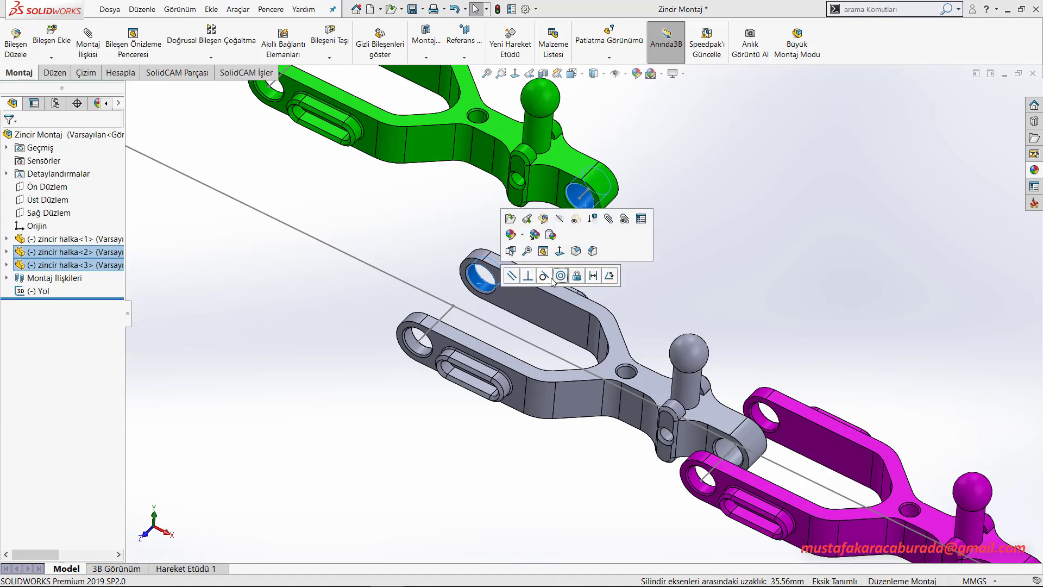
{"action": "left_click", "coordinate": [561, 276]}
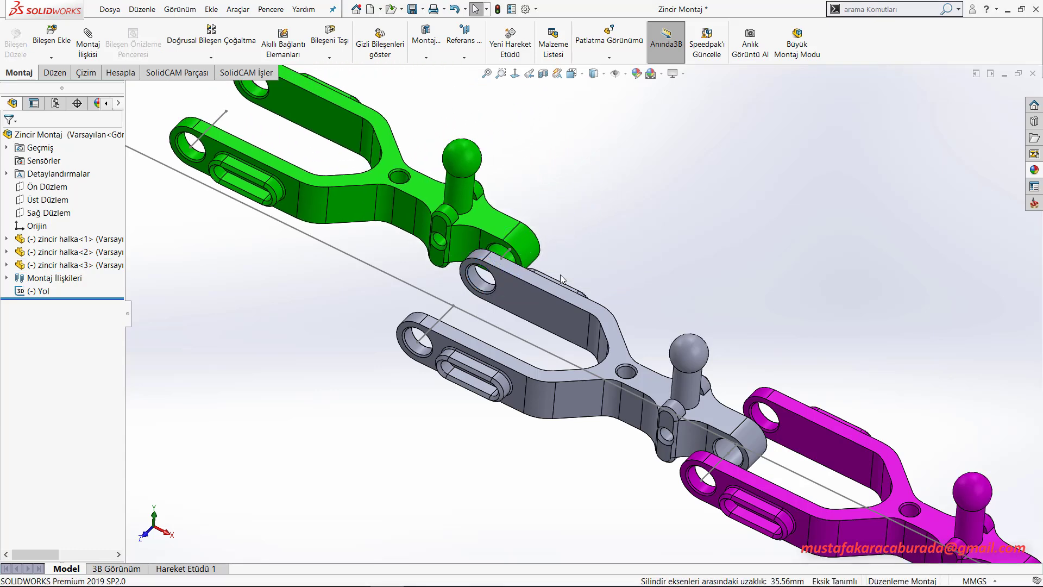
{"action": "middle_click_drag", "start_coordinate": [565, 242], "coordinate": [546, 249]}
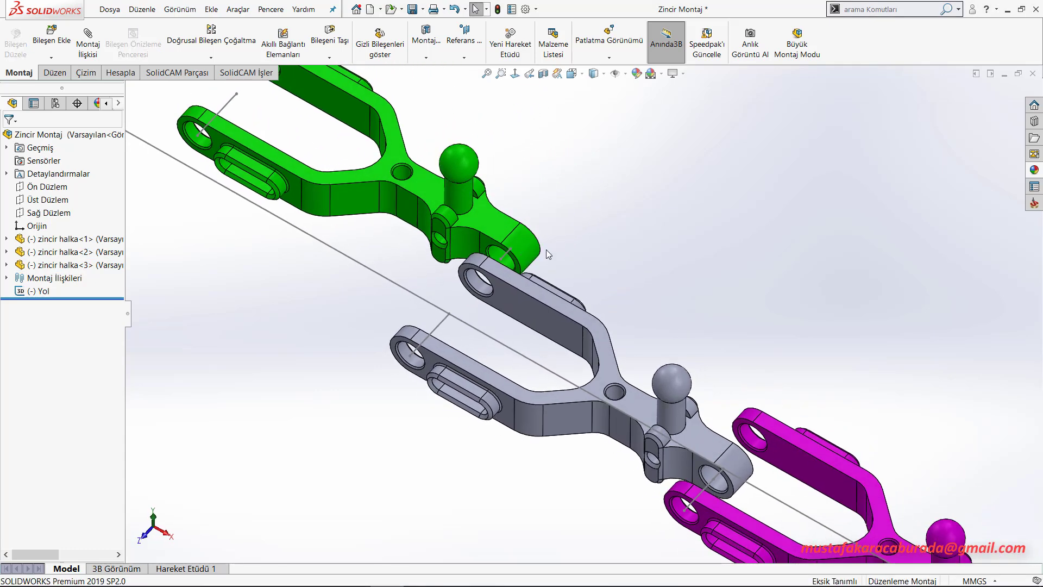
{"action": "left_click", "coordinate": [88, 50]}
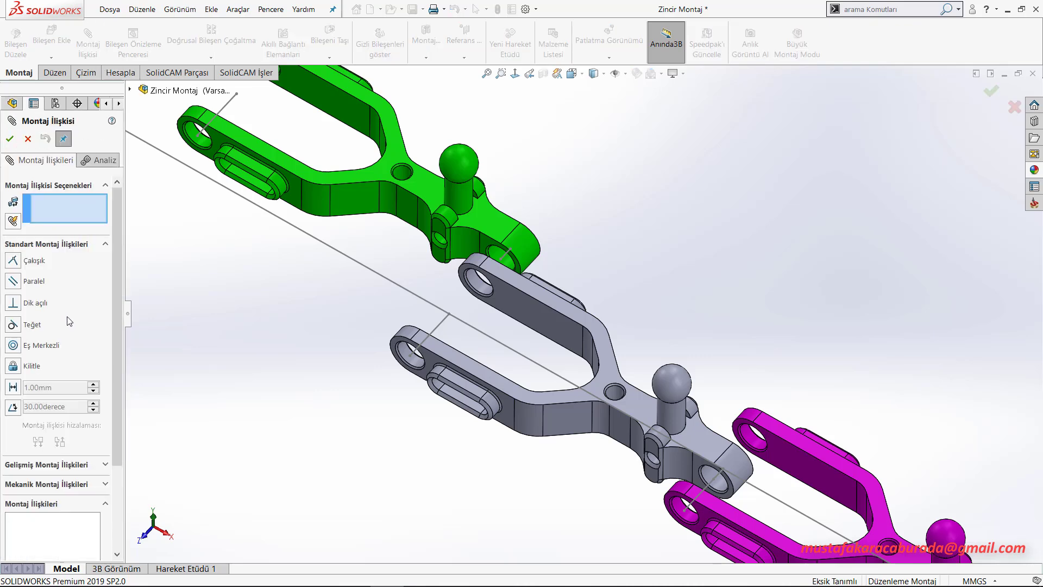
- Start an advanced Path Mate and select a sketch point on the green link
{"action": "left_click", "coordinate": [76, 465]}
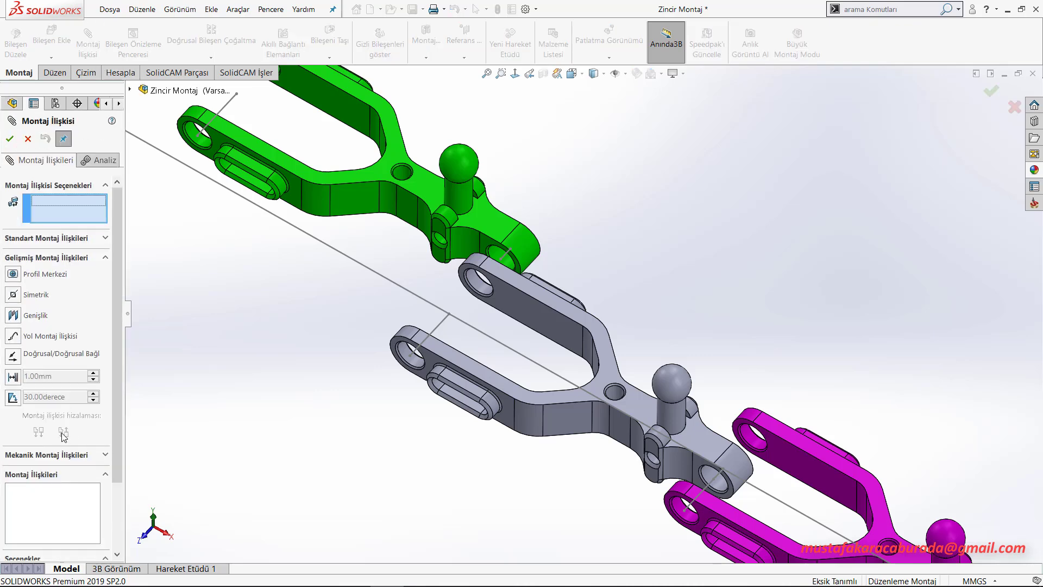
{"action": "left_click", "coordinate": [15, 336]}
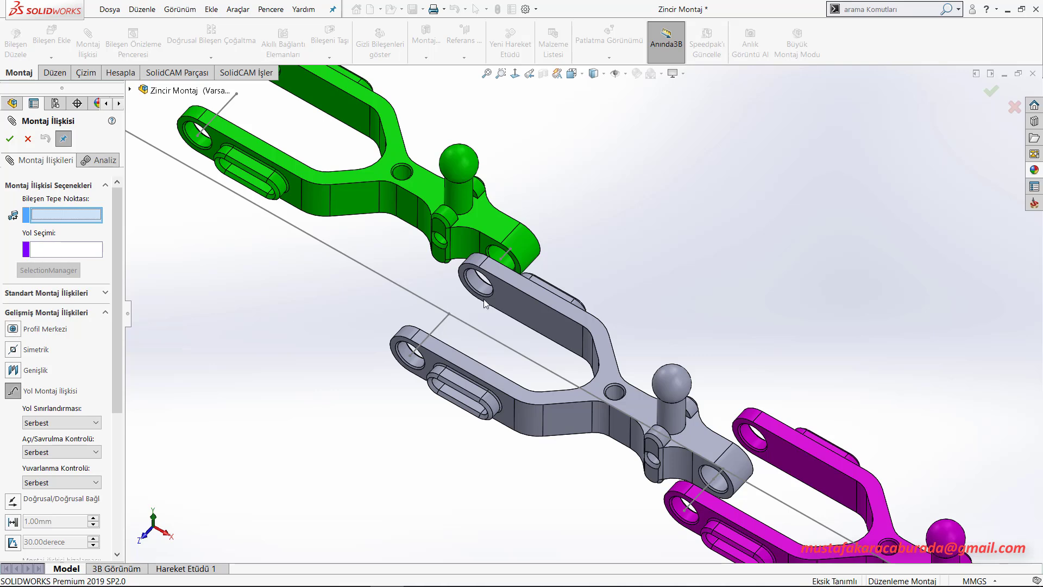
{"action": "mouse_move", "coordinate": [483, 298]}
{"action": "middle_mouse_down"}
{"action": "mouse_move", "coordinate": [577, 232]}
{"action": "mouse_move", "coordinate": [570, 276]}
{"action": "middle_mouse_up"}
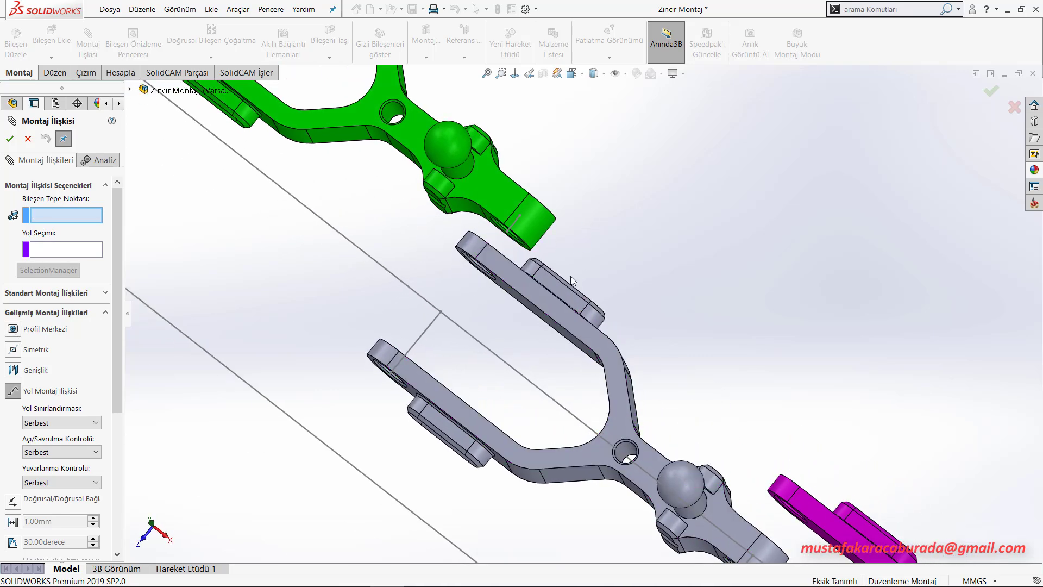
{"action": "left_click", "coordinate": [520, 216]}
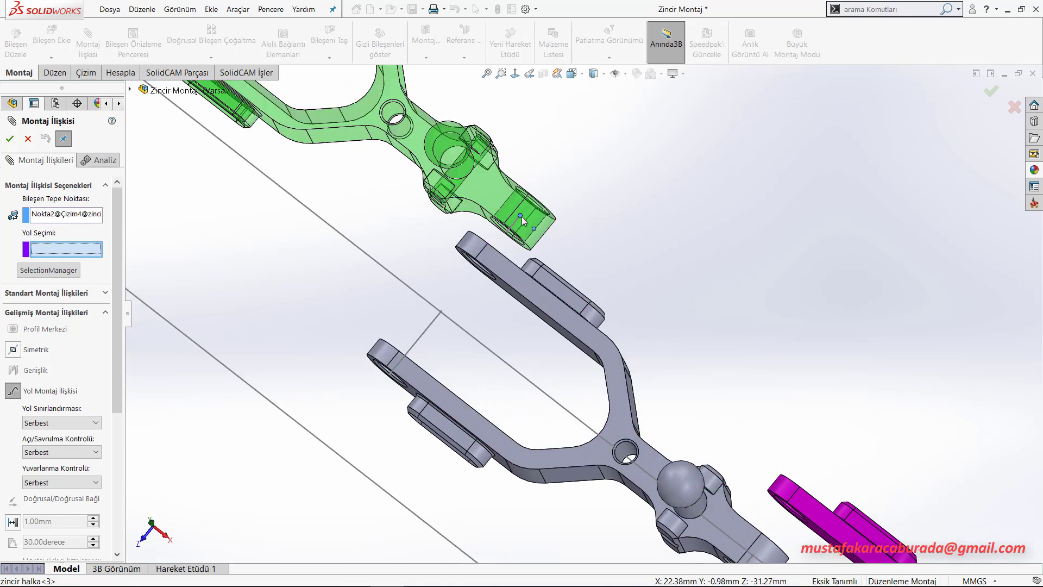
- Use SelectionManager to set the whole closed stadium loop as the path and confirm the mate
{"action": "left_click", "coordinate": [64, 274]}
{"action": "left_click", "coordinate": [399, 261]}
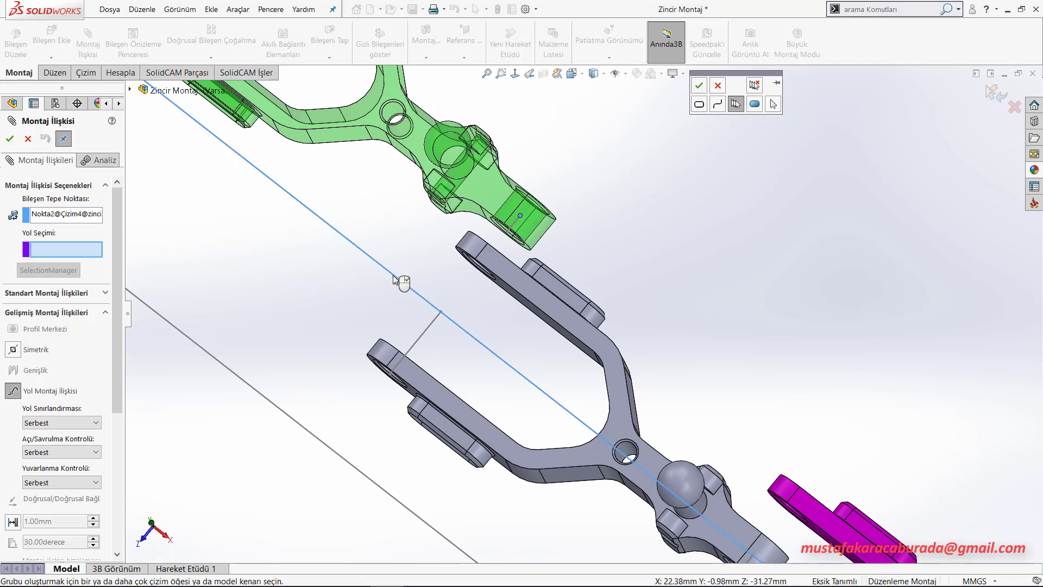
{"action": "key", "text": "f"}
{"action": "key", "text": "z"}
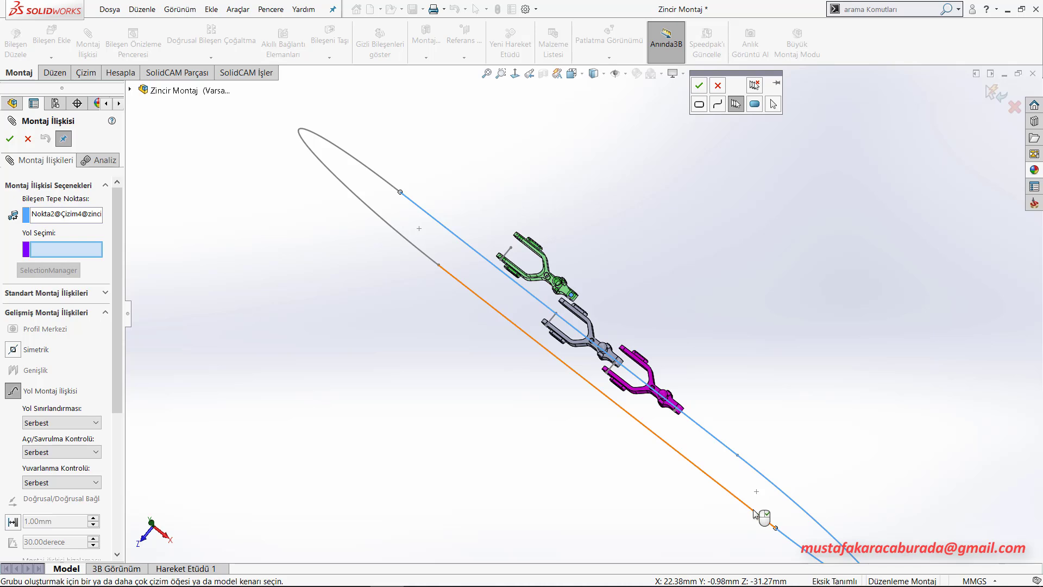
{"action": "right_click", "coordinate": [429, 263]}
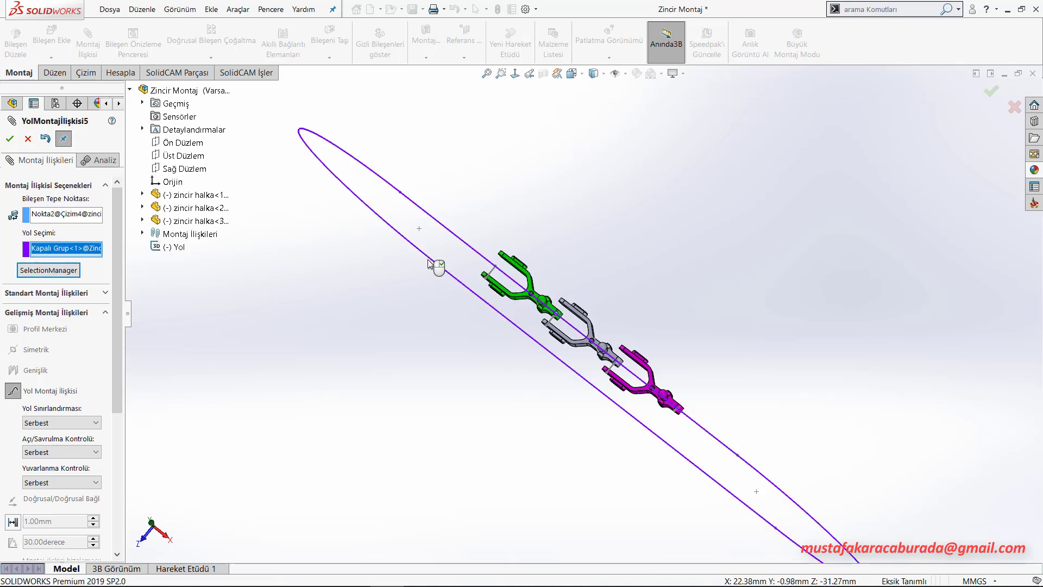
{"action": "left_click", "coordinate": [9, 138]}
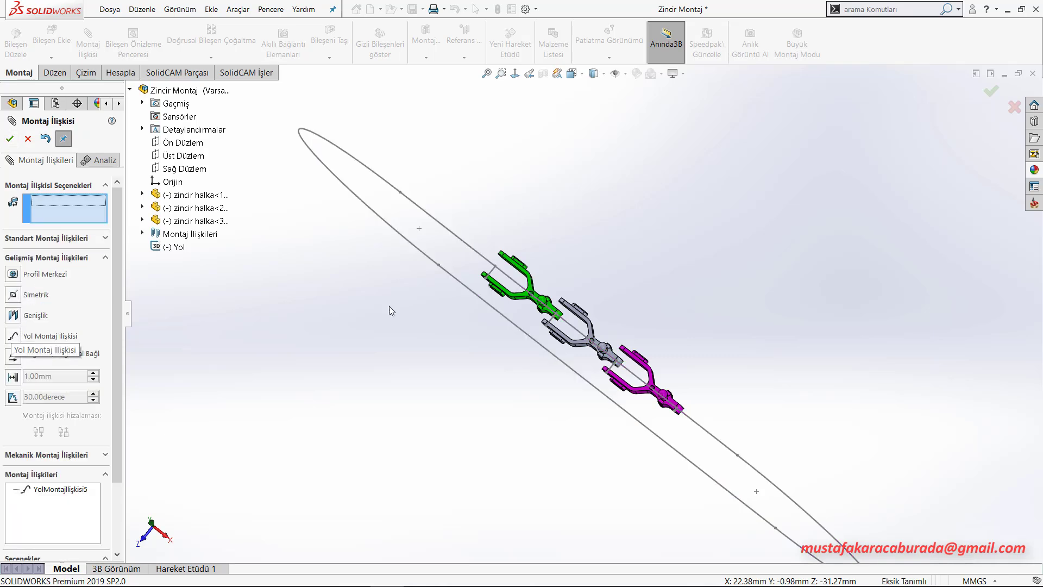
{"action": "scroll", "coordinate": [509, 286], "scroll_direction": "down", "scroll_amount": 2}
{"action": "scroll", "coordinate": [509, 286], "scroll_direction": "down", "scroll_amount": 2}
{"action": "middle_click_drag", "start_coordinate": [509, 286], "coordinate": [493, 293]}
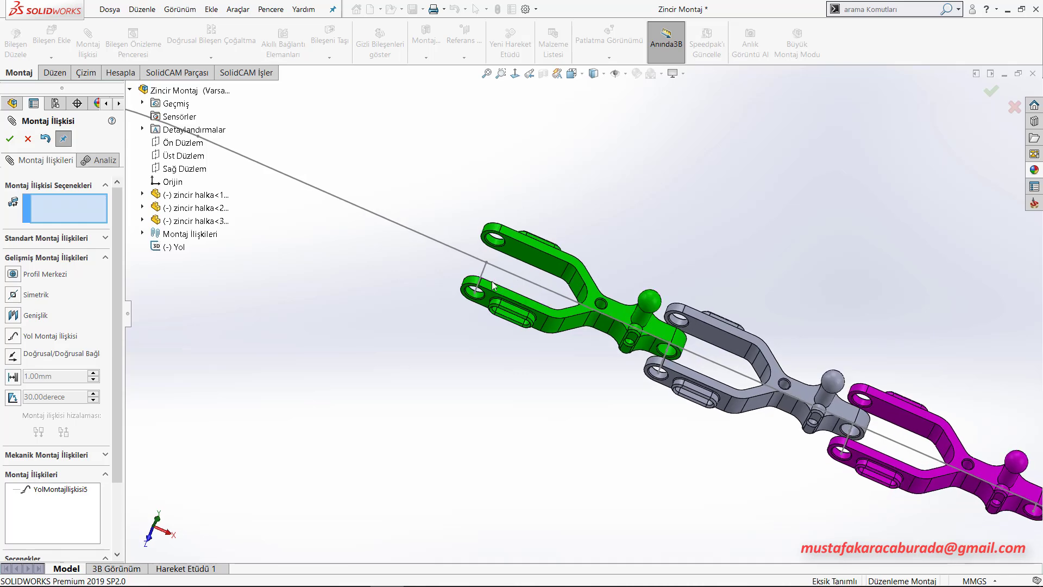
- Path-mate the green link's point Nokta17 to the closed loop as YolMontajİlişkisi6
{"action": "left_click_drag", "start_coordinate": [492, 293], "coordinate": [486, 308]}
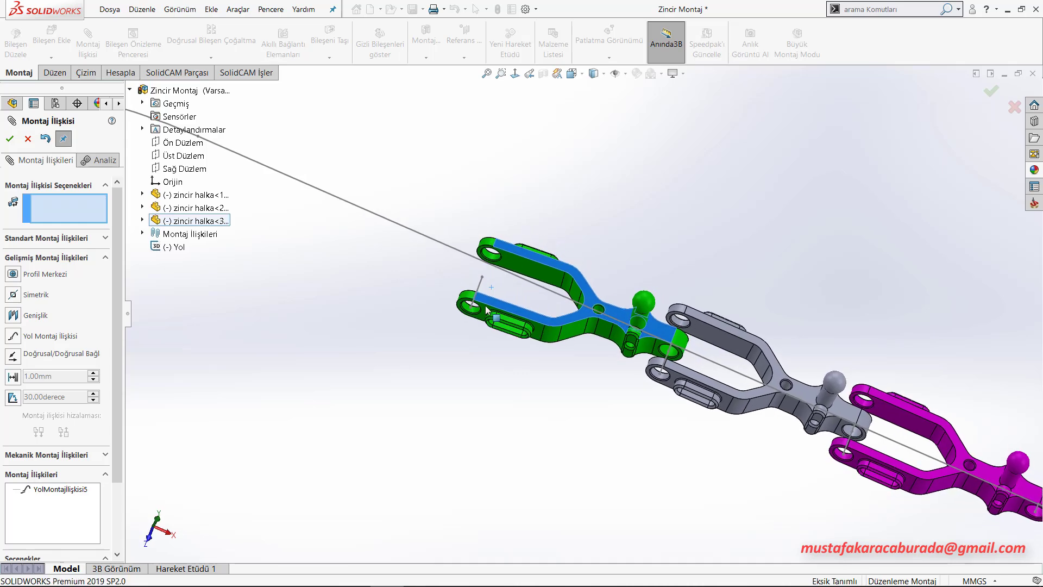
{"action": "left_click", "coordinate": [13, 337]}
{"action": "scroll", "coordinate": [468, 266], "scroll_direction": "down", "scroll_amount": 3}
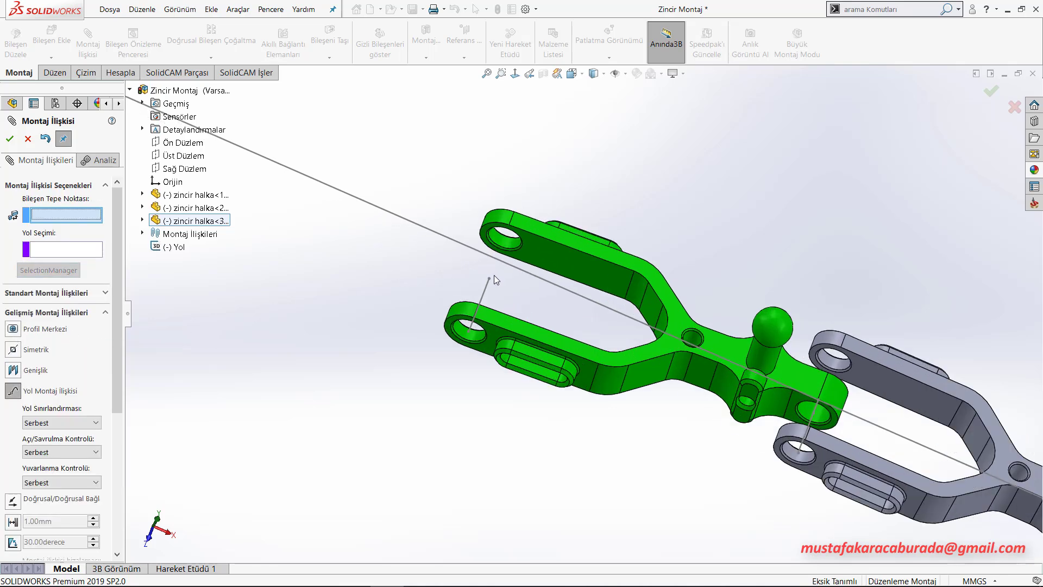
{"action": "left_click", "coordinate": [490, 279]}
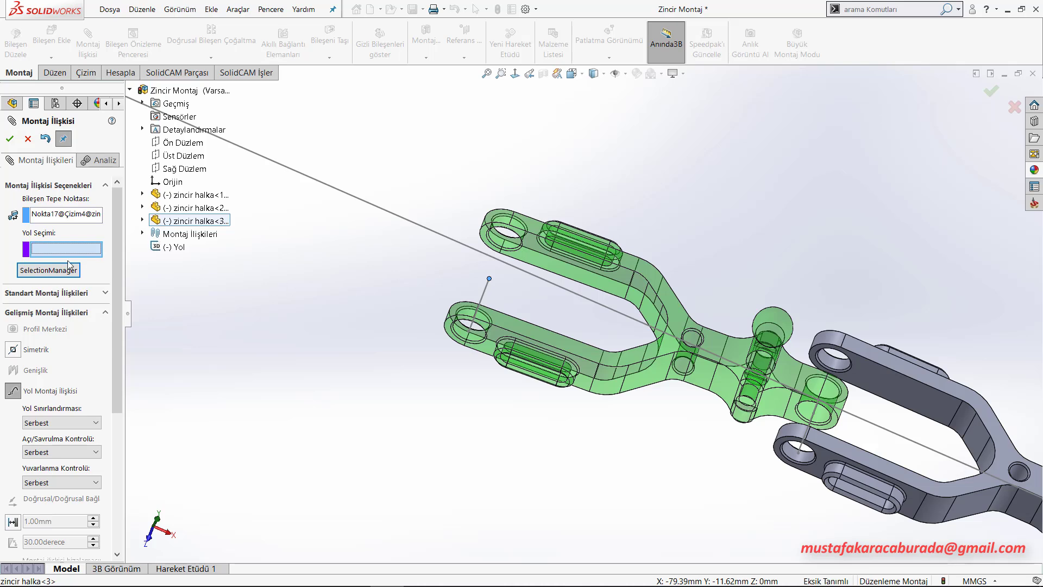
{"action": "left_click", "coordinate": [70, 268]}
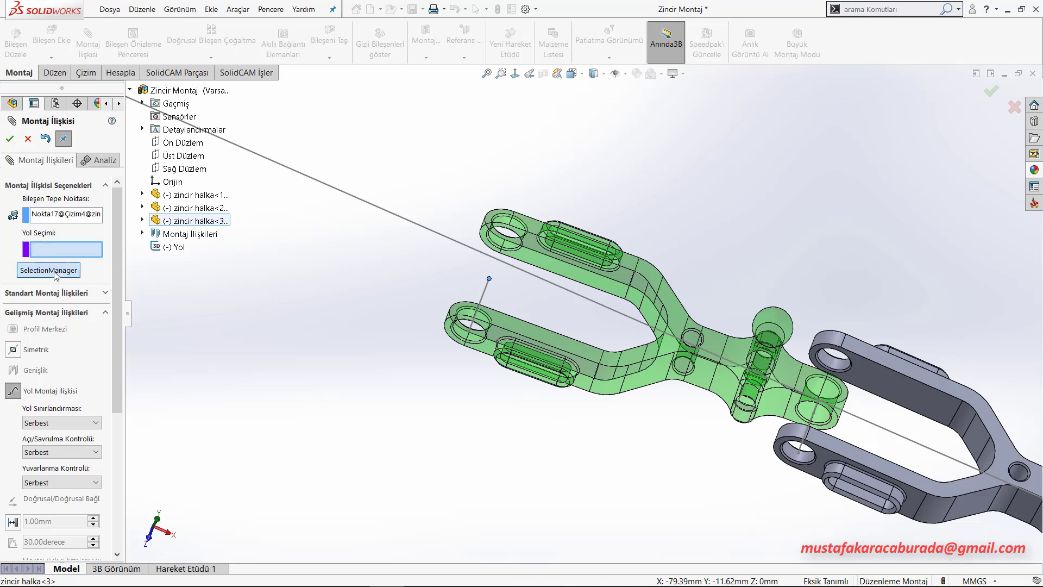
{"action": "left_click", "coordinate": [474, 253]}
{"action": "scroll", "coordinate": [591, 317], "scroll_direction": "up", "scroll_amount": 5}
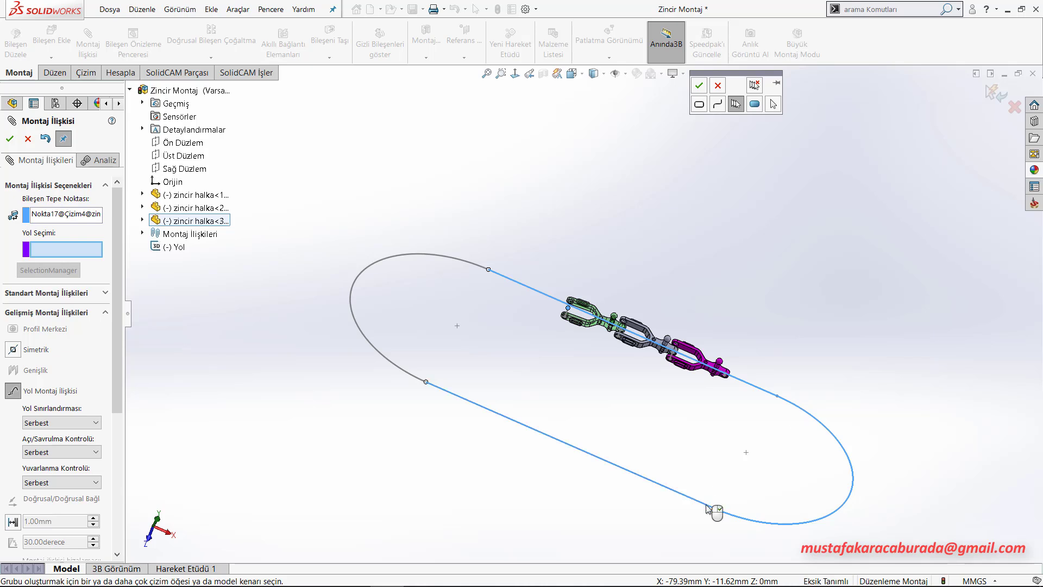
{"action": "right_click", "coordinate": [413, 379]}
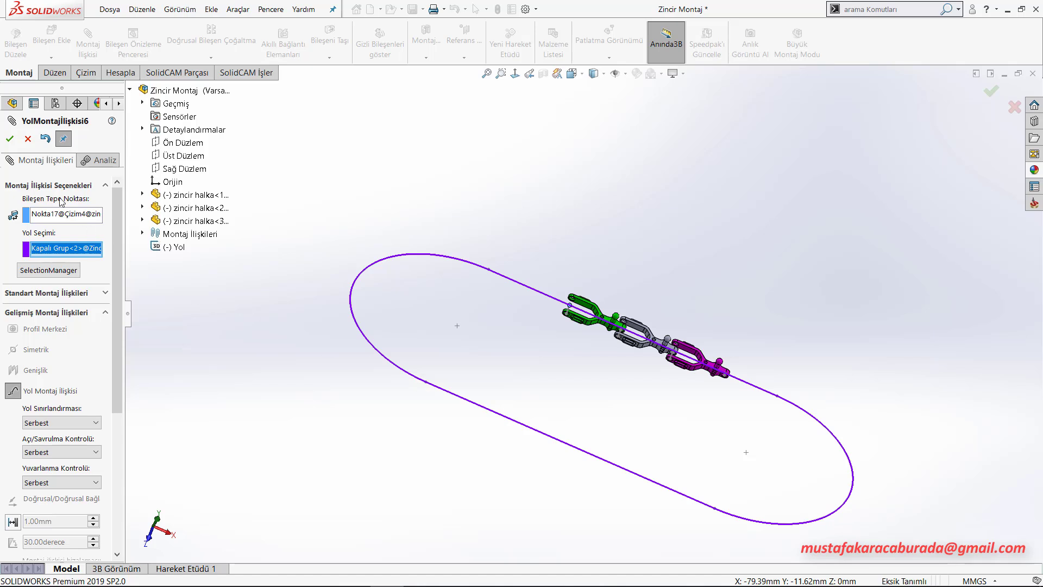
{"action": "left_click", "coordinate": [11, 140]}
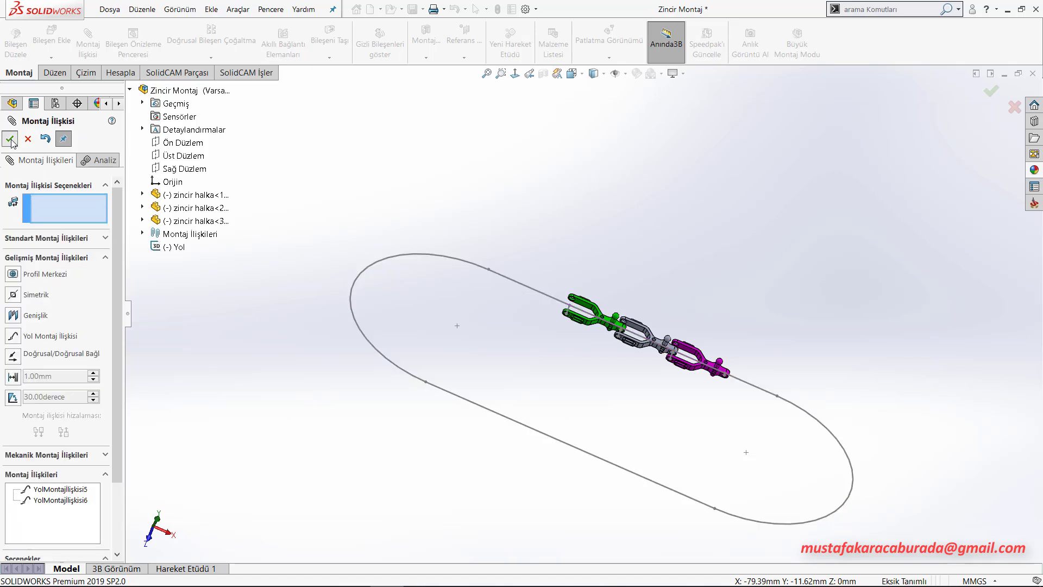
{"action": "left_click", "coordinate": [11, 140]}
- In Front view, drag the three-link chain around the loop, leaving it on the upper straight
{"action": "mouse_move", "coordinate": [474, 249]}
{"action": "middle_mouse_down"}
{"action": "mouse_move", "coordinate": [550, 291]}
{"action": "mouse_move", "coordinate": [610, 226]}
{"action": "mouse_move", "coordinate": [543, 205]}
{"action": "middle_mouse_up"}
{"action": "key", "text": "ctrl+1"}
{"action": "scroll", "coordinate": [683, 317], "scroll_direction": "down", "scroll_amount": 2}
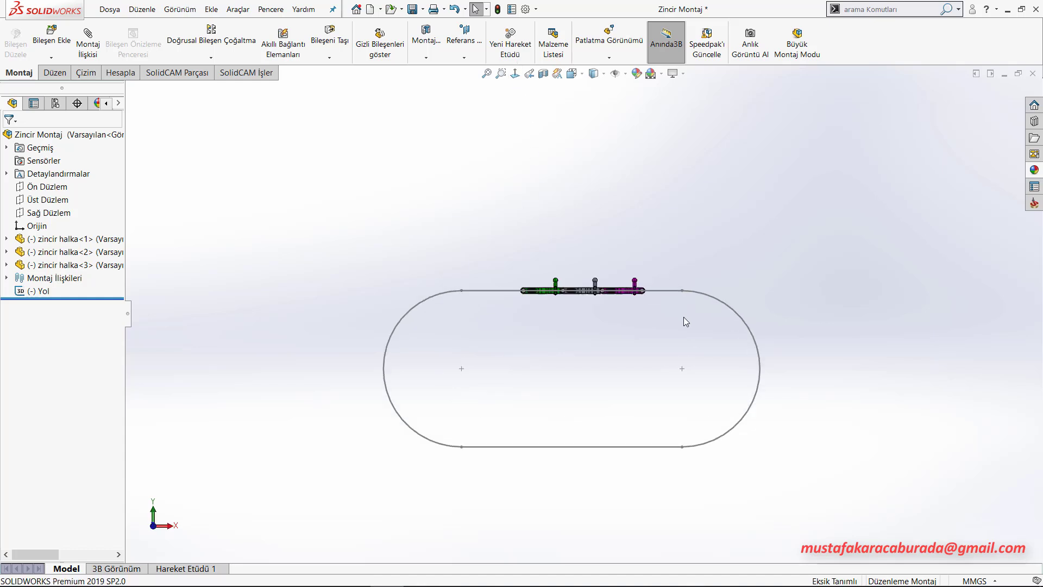
{"action": "scroll", "coordinate": [559, 291], "scroll_direction": "down", "scroll_amount": 4}
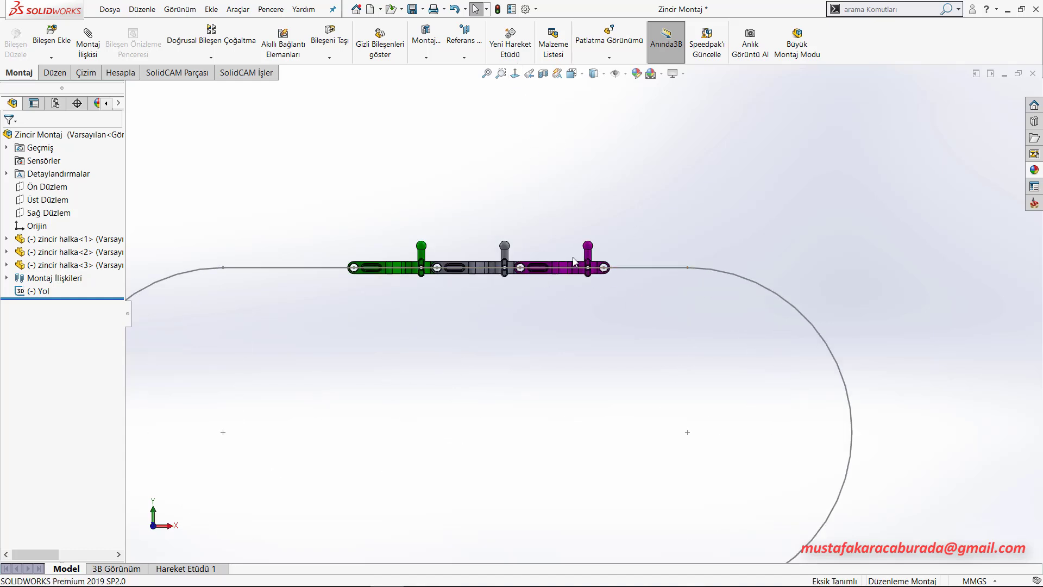
{"action": "scroll", "coordinate": [538, 372], "scroll_direction": "up", "scroll_amount": 3}
{"action": "scroll", "coordinate": [456, 384], "scroll_direction": "down", "scroll_amount": 2}
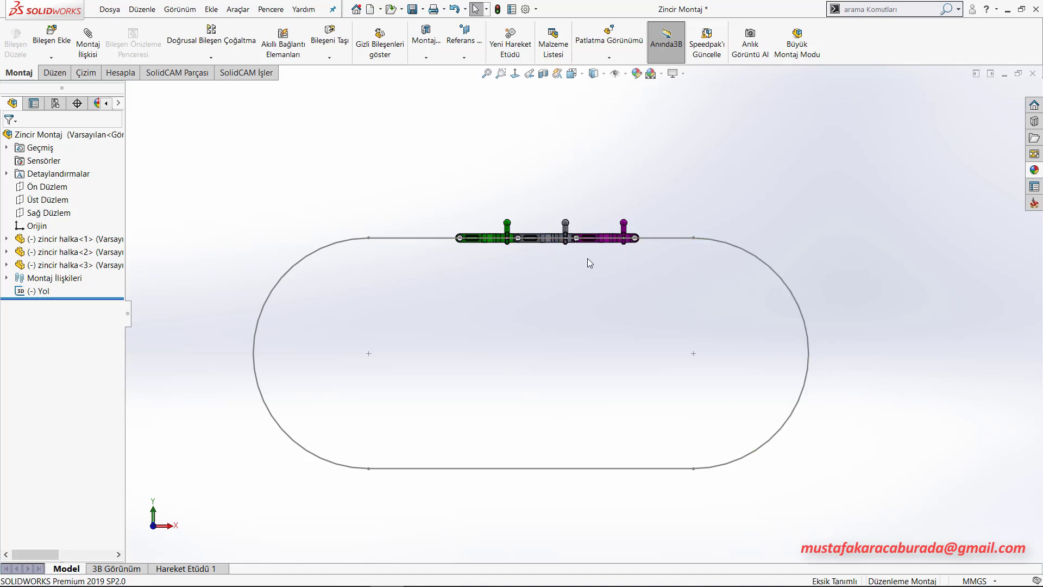
{"action": "mouse_move", "coordinate": [627, 234]}
{"action": "left_mouse_down"}
{"action": "mouse_move", "coordinate": [688, 427]}
{"action": "mouse_move", "coordinate": [522, 421]}
{"action": "mouse_move", "coordinate": [349, 363]}
{"action": "mouse_move", "coordinate": [319, 287]}
{"action": "mouse_move", "coordinate": [421, 270]}
{"action": "mouse_move", "coordinate": [663, 307]}
{"action": "mouse_move", "coordinate": [749, 352]}
{"action": "mouse_move", "coordinate": [706, 435]}
{"action": "mouse_move", "coordinate": [521, 428]}
{"action": "mouse_move", "coordinate": [345, 392]}
{"action": "mouse_move", "coordinate": [329, 287]}
{"action": "mouse_move", "coordinate": [472, 268]}
{"action": "mouse_move", "coordinate": [711, 295]}
{"action": "mouse_move", "coordinate": [750, 371]}
{"action": "mouse_move", "coordinate": [645, 435]}
{"action": "mouse_move", "coordinate": [442, 409]}
{"action": "mouse_move", "coordinate": [309, 362]}
{"action": "mouse_move", "coordinate": [365, 272]}
{"action": "mouse_move", "coordinate": [514, 284]}
{"action": "mouse_move", "coordinate": [712, 320]}
{"action": "mouse_move", "coordinate": [748, 381]}
{"action": "mouse_move", "coordinate": [617, 428]}
{"action": "mouse_move", "coordinate": [372, 386]}
{"action": "mouse_move", "coordinate": [305, 293]}
{"action": "mouse_move", "coordinate": [459, 253]}
{"action": "mouse_move", "coordinate": [691, 298]}
{"action": "mouse_move", "coordinate": [759, 368]}
{"action": "mouse_move", "coordinate": [589, 438]}
{"action": "mouse_move", "coordinate": [322, 383]}
{"action": "mouse_move", "coordinate": [327, 272]}
{"action": "mouse_move", "coordinate": [493, 264]}
{"action": "mouse_move", "coordinate": [609, 280]}
{"action": "left_mouse_up"}
{"action": "key", "text": "Escape"}
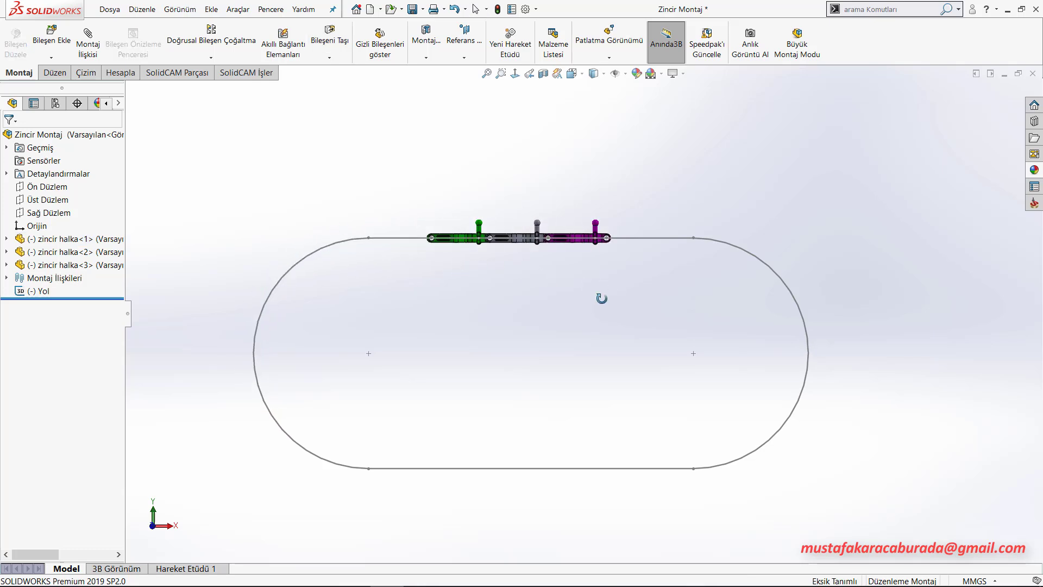
- Save the Zincir Montaj assembly, choosing to rebuild and save when prompted
{"action": "mouse_move", "coordinate": [601, 298]}
{"action": "middle_mouse_down"}
{"action": "mouse_move", "coordinate": [582, 368]}
{"action": "mouse_move", "coordinate": [607, 321]}
{"action": "mouse_move", "coordinate": [580, 361]}
{"action": "mouse_move", "coordinate": [546, 310]}
{"action": "middle_mouse_up"}
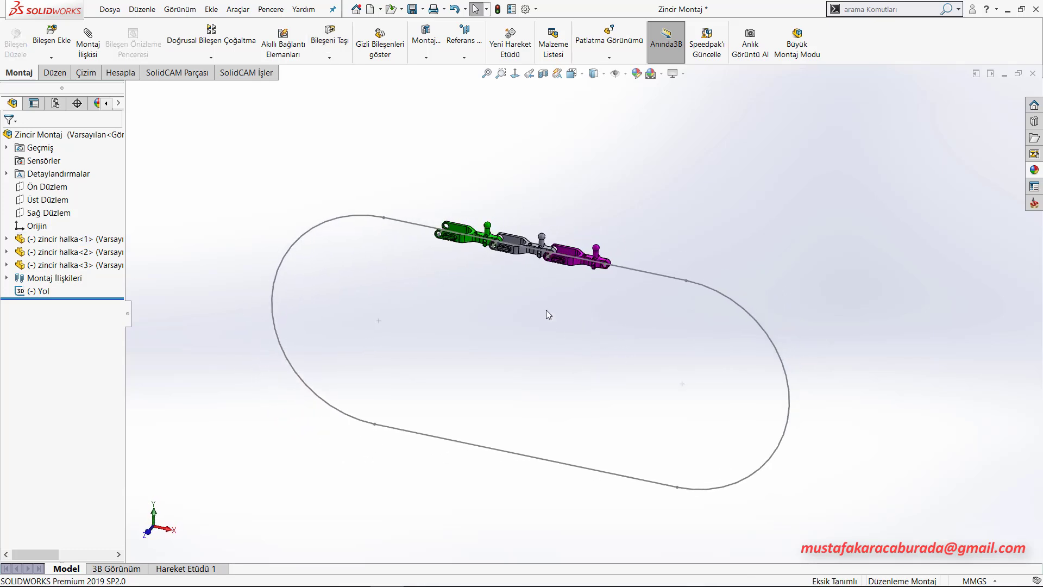
{"action": "scroll", "coordinate": [531, 270], "scroll_direction": "down", "scroll_amount": 2}
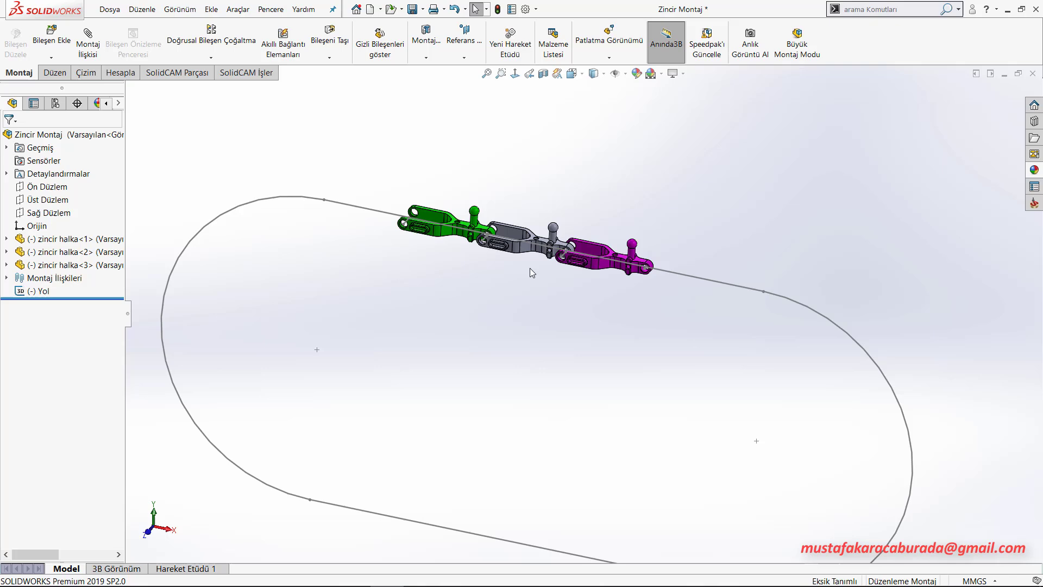
{"action": "left_click", "coordinate": [412, 10]}
{"action": "left_click", "coordinate": [502, 247]}
{"action": "scroll", "coordinate": [522, 263], "scroll_direction": "down", "scroll_amount": 2}
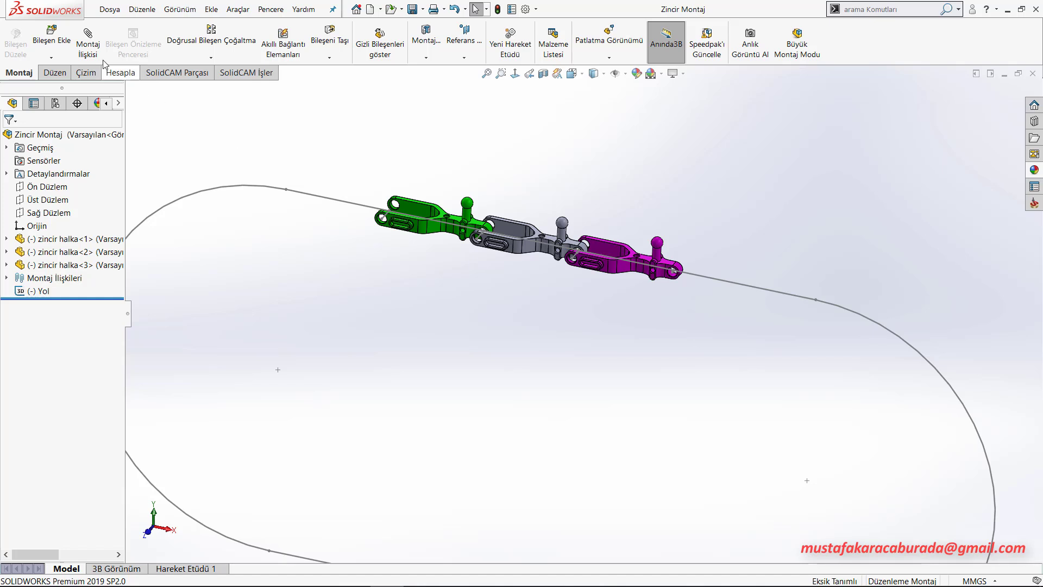
{"action": "left_click", "coordinate": [89, 43]}
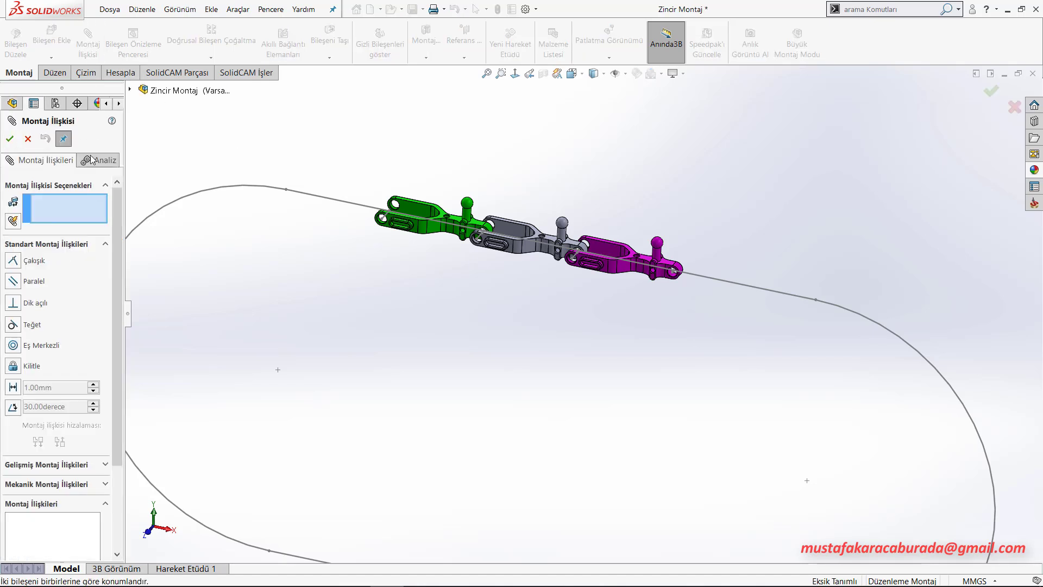
{"action": "left_click", "coordinate": [65, 465]}
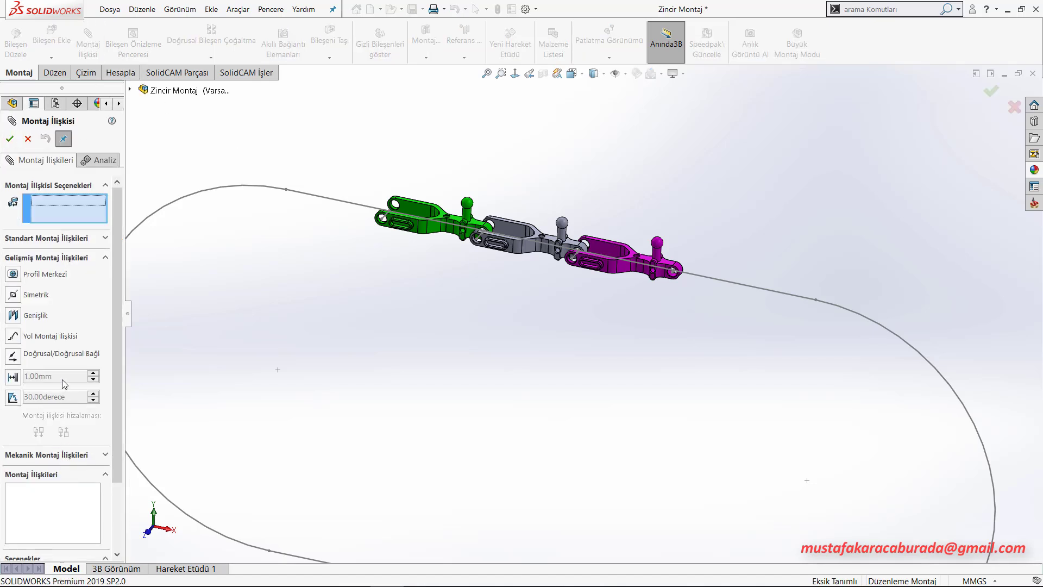
{"action": "left_click", "coordinate": [12, 341]}
{"action": "left_click", "coordinate": [51, 251]}
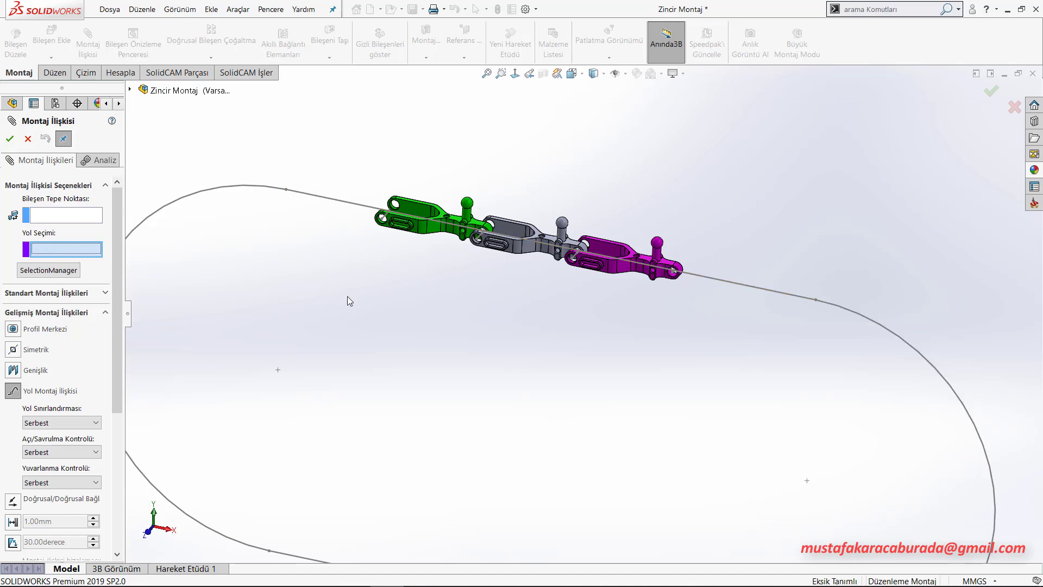
{"action": "left_click", "coordinate": [27, 139]}
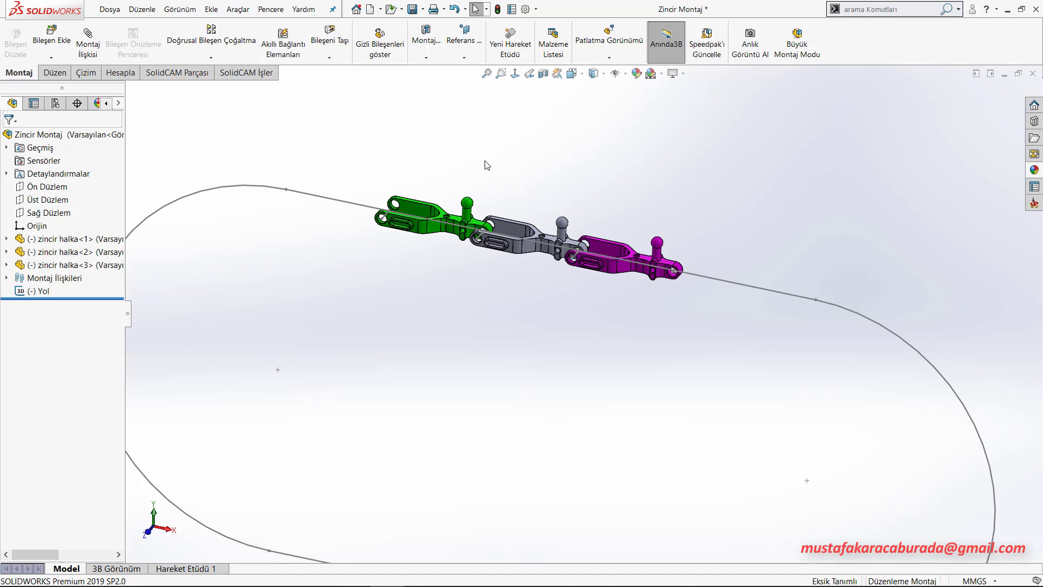
- Zoom to fit and snap to the Front view showing the whole chain and stadium loop
{"action": "key", "text": "f"}
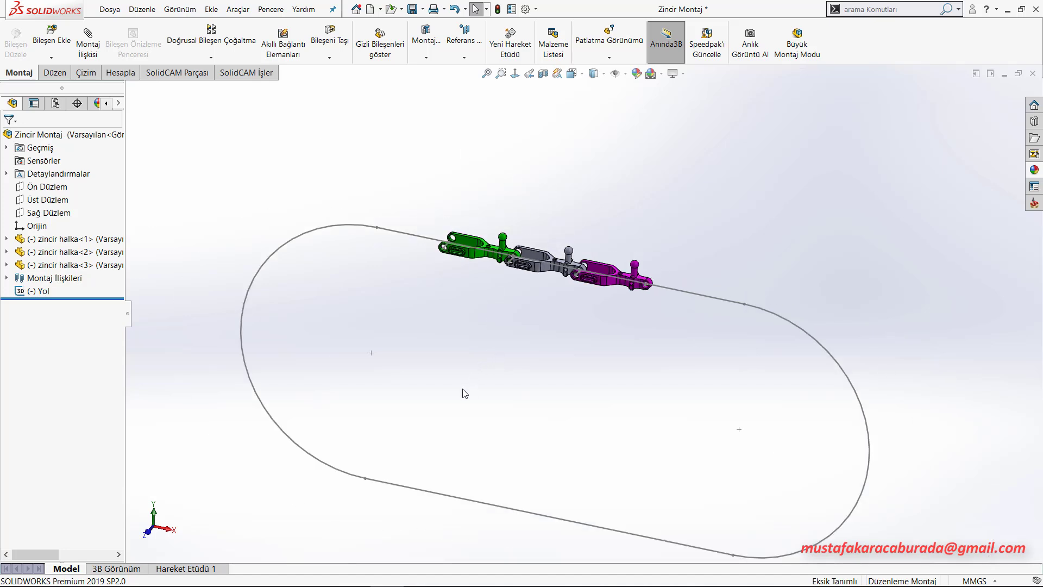
{"action": "middle_click_drag", "start_coordinate": [496, 396], "coordinate": [506, 218]}
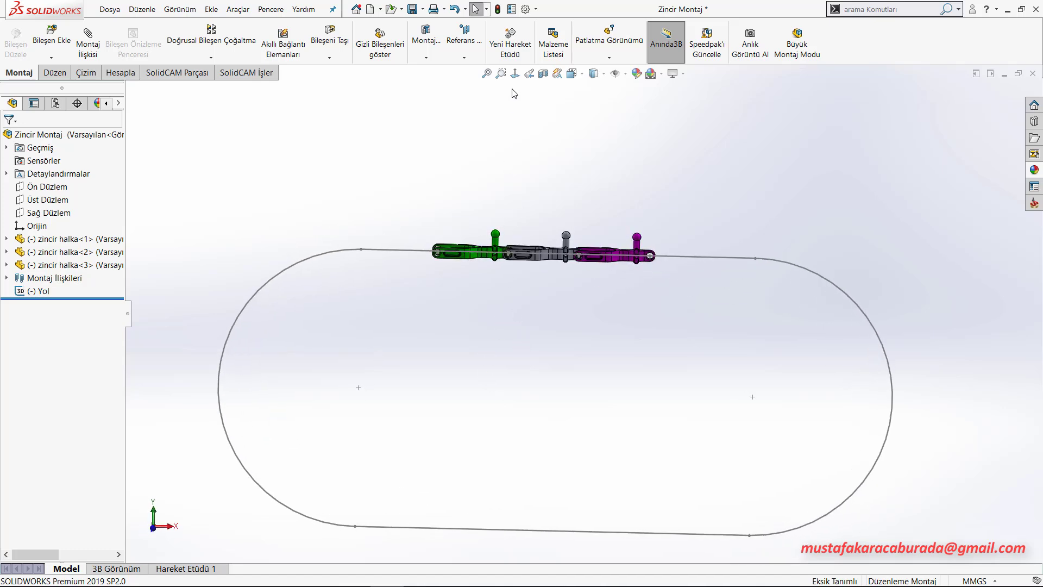
{"action": "key", "text": "ctrl+1"}
{"action": "scroll", "coordinate": [554, 350], "scroll_direction": "up", "scroll_amount": 2}
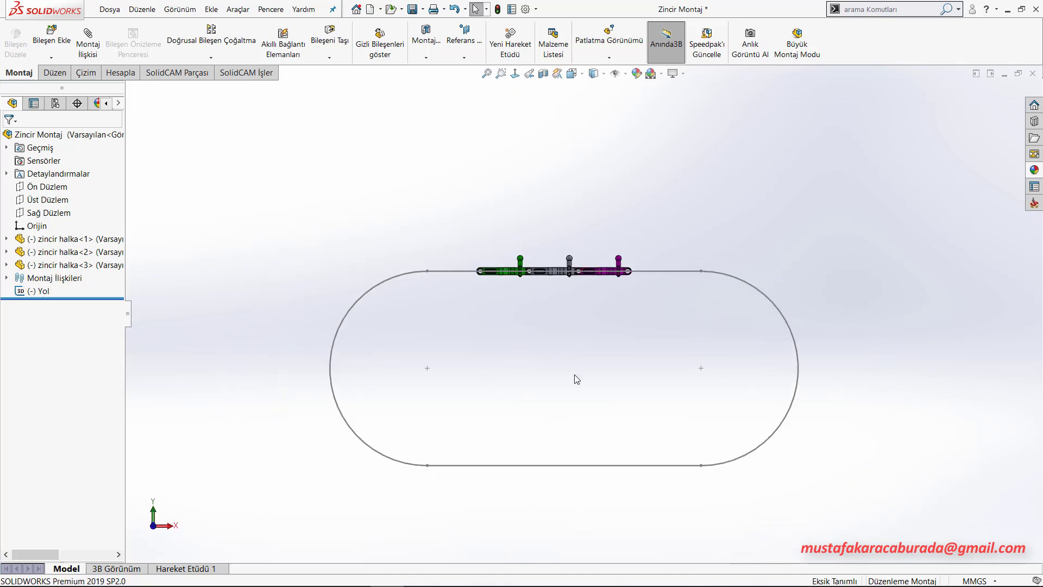
{"action": "scroll", "coordinate": [575, 375], "scroll_direction": "down", "scroll_amount": 2}
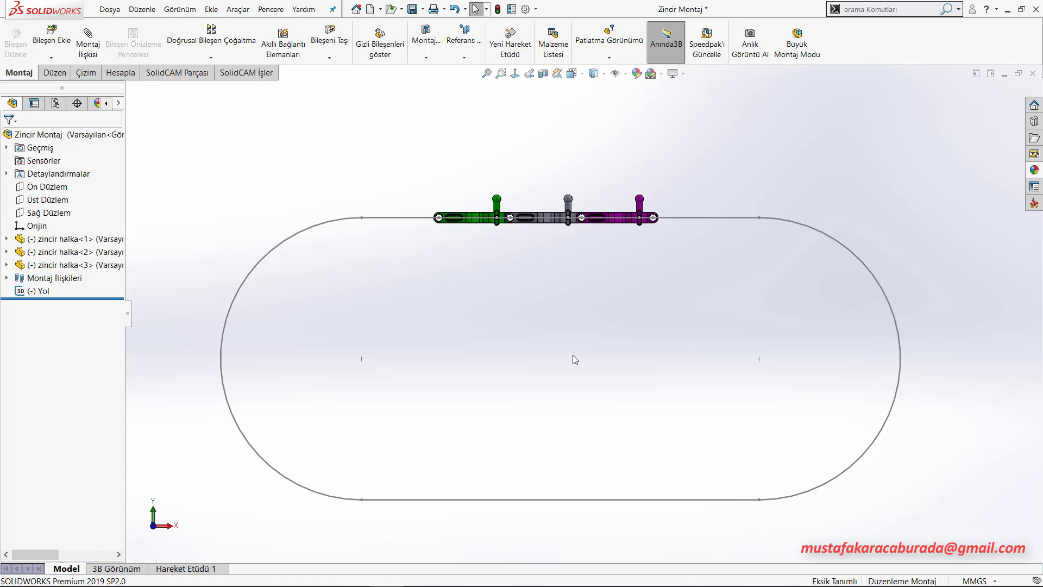